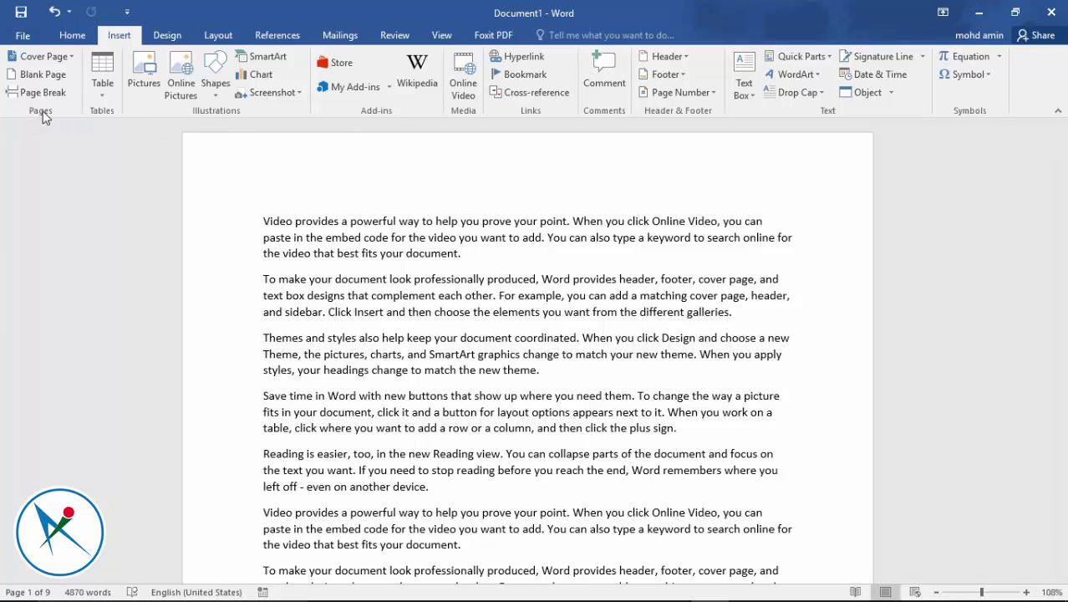
Insert the Motion cover page design at the start of the document
{"action": "scroll", "coordinate": [481, 411], "scroll_direction": "down", "scroll_amount": 5}
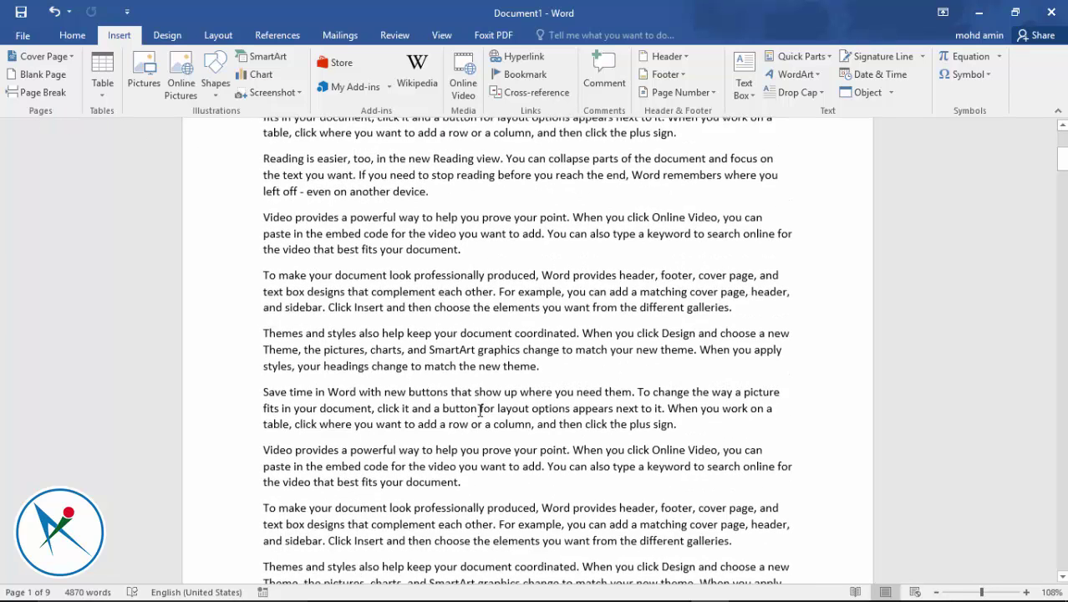
{"action": "scroll", "coordinate": [481, 411], "scroll_direction": "down", "scroll_amount": 5}
{"action": "scroll", "coordinate": [481, 412], "scroll_direction": "down", "scroll_amount": 5}
{"action": "scroll", "coordinate": [481, 405], "scroll_direction": "down", "scroll_amount": 5}
{"action": "scroll", "coordinate": [481, 412], "scroll_direction": "down", "scroll_amount": 5}
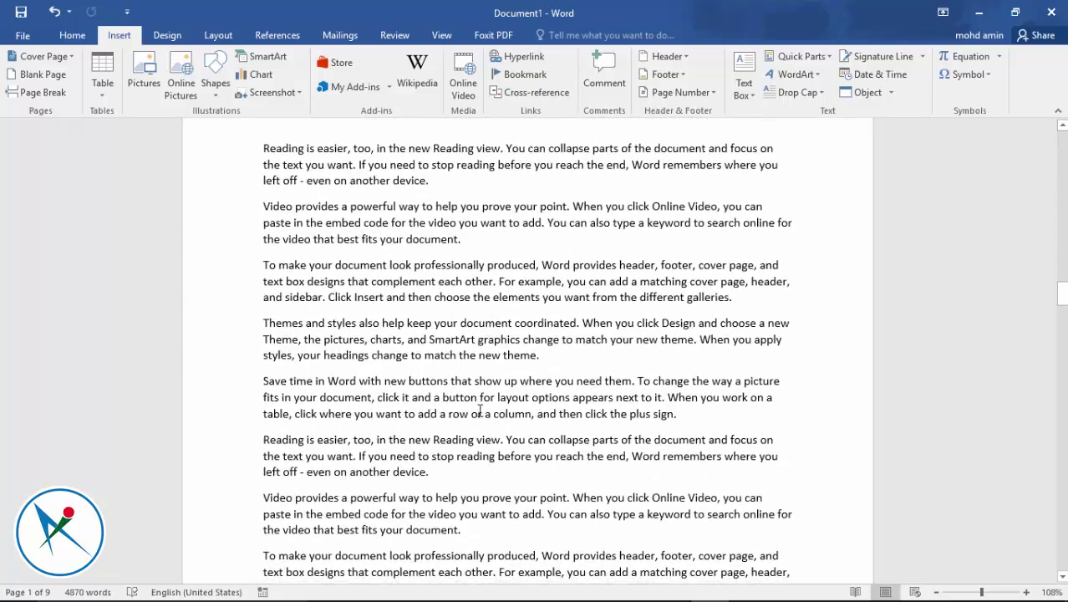
{"action": "scroll", "coordinate": [501, 403], "scroll_direction": "down", "scroll_amount": 5}
{"action": "scroll", "coordinate": [523, 396], "scroll_direction": "down", "scroll_amount": 5}
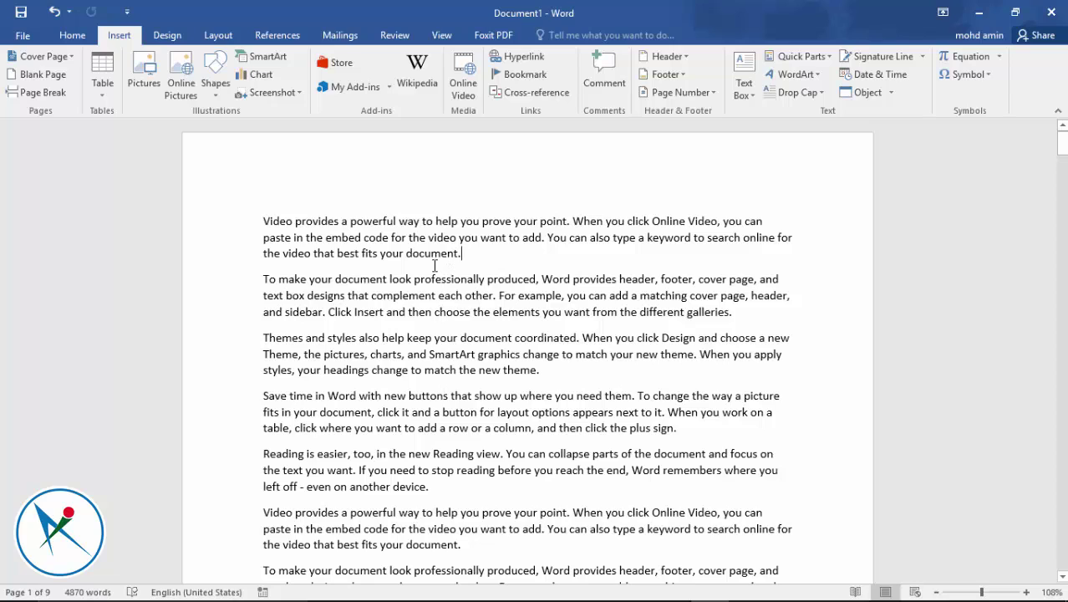
{"action": "left_click", "coordinate": [65, 56]}
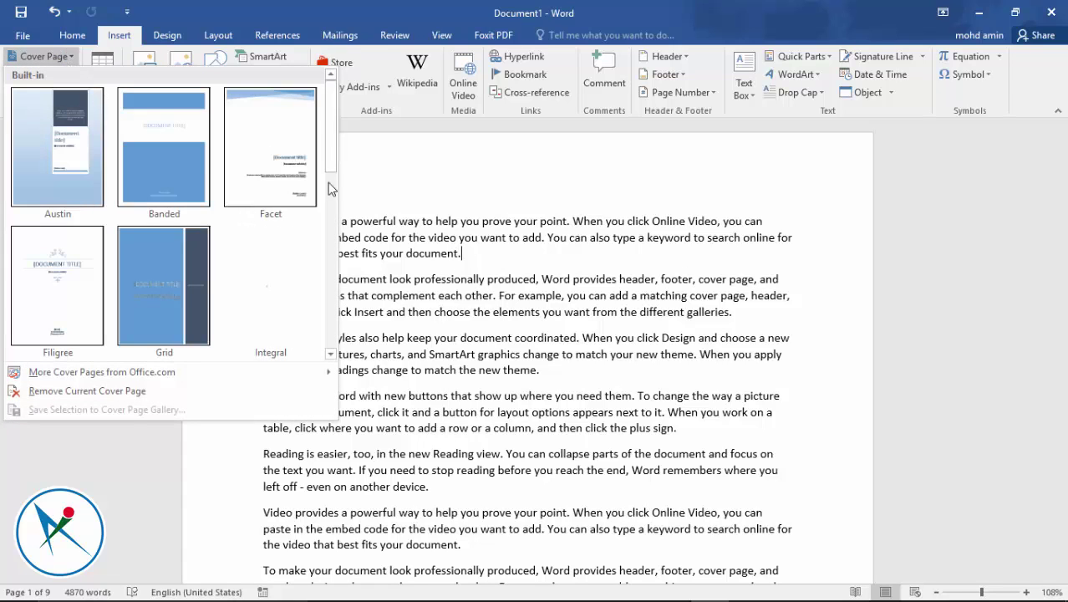
{"action": "left_click_drag", "start_coordinate": [332, 149], "coordinate": [333, 203]}
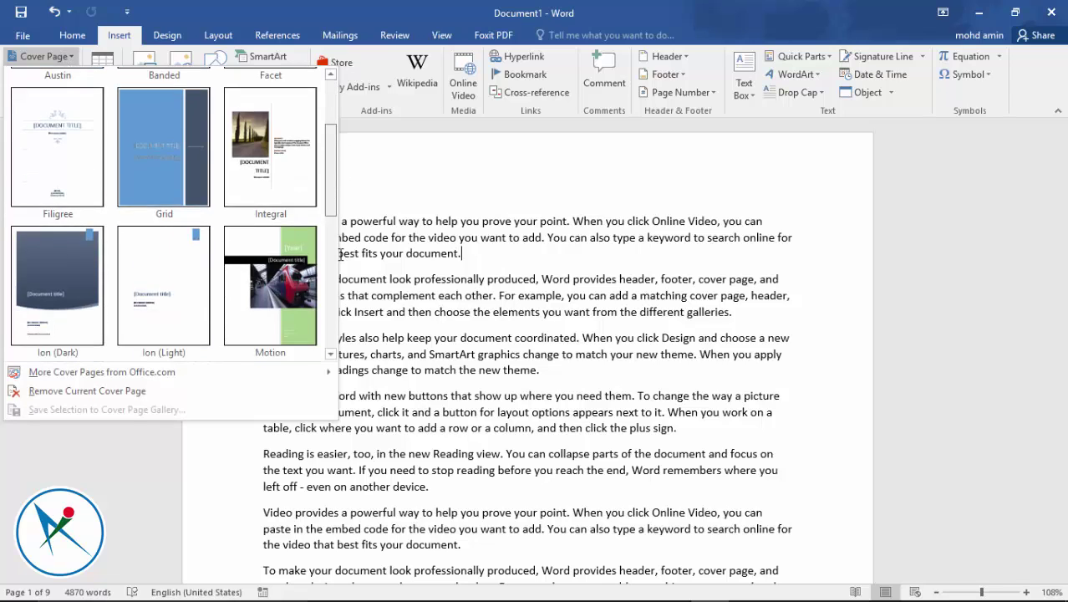
{"action": "scroll", "coordinate": [340, 254], "scroll_direction": "down", "scroll_amount": 3}
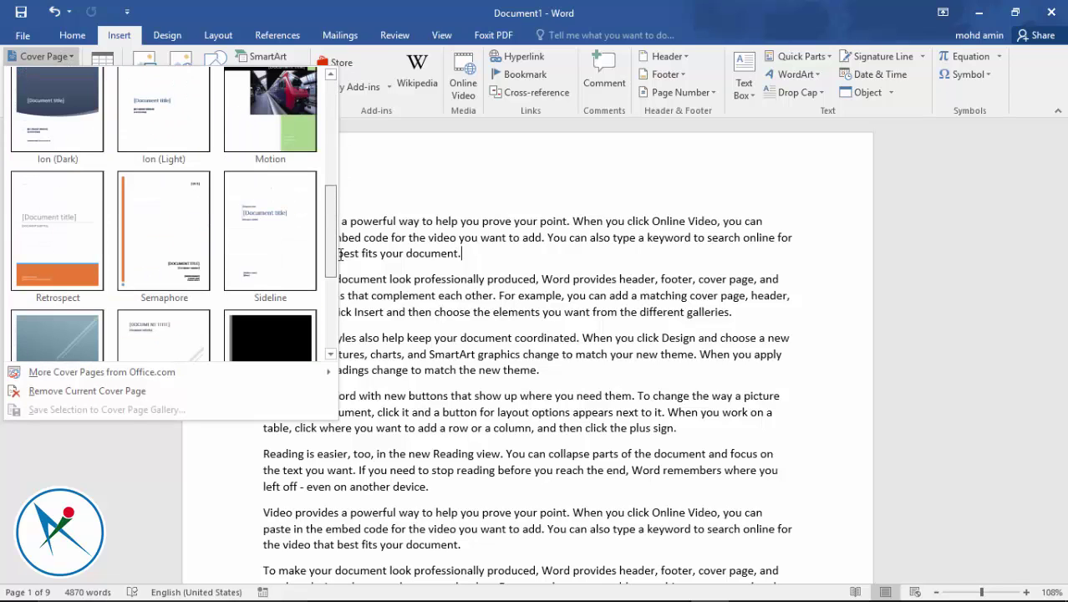
{"action": "left_click", "coordinate": [277, 100]}
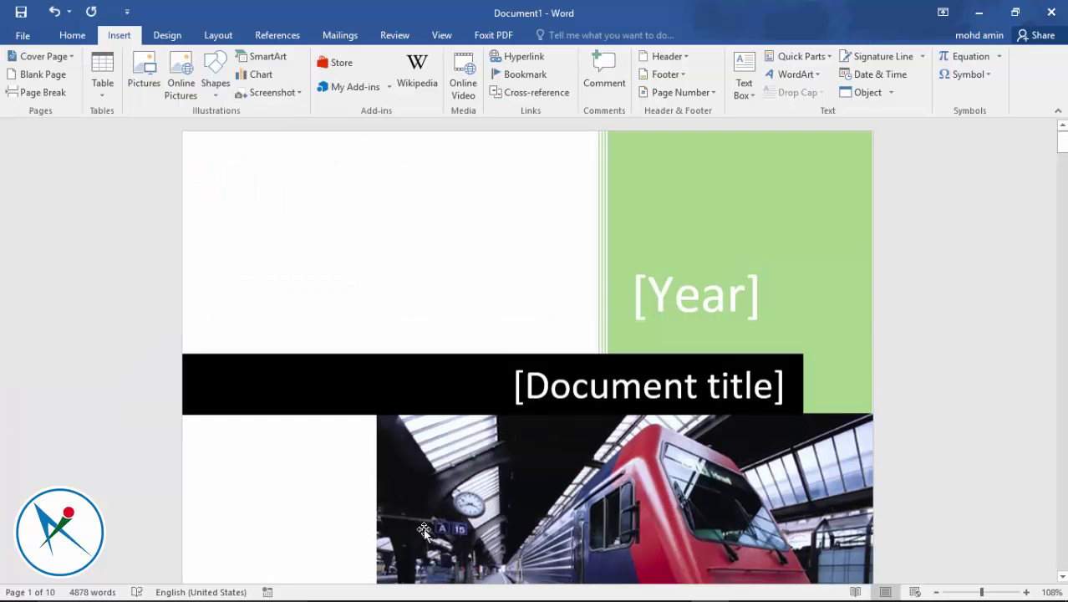
{"action": "scroll", "coordinate": [423, 531], "scroll_direction": "down", "scroll_amount": 5}
{"action": "scroll", "coordinate": [424, 531], "scroll_direction": "down", "scroll_amount": 4}
{"action": "scroll", "coordinate": [423, 531], "scroll_direction": "up", "scroll_amount": 1}
{"action": "scroll", "coordinate": [424, 531], "scroll_direction": "up", "scroll_amount": 7}
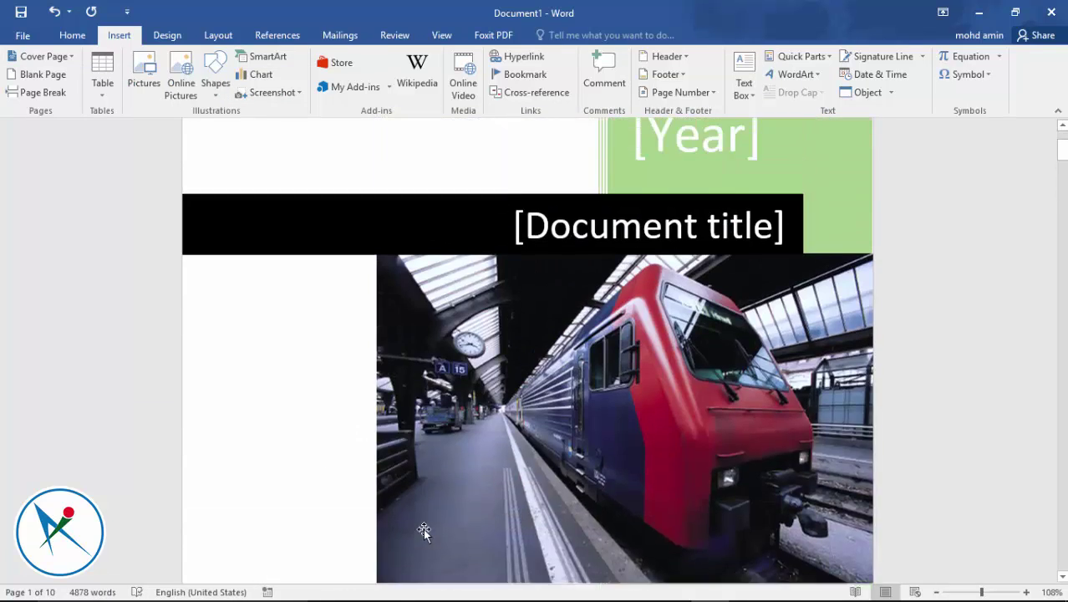
{"action": "scroll", "coordinate": [424, 532], "scroll_direction": "up", "scroll_amount": 2}
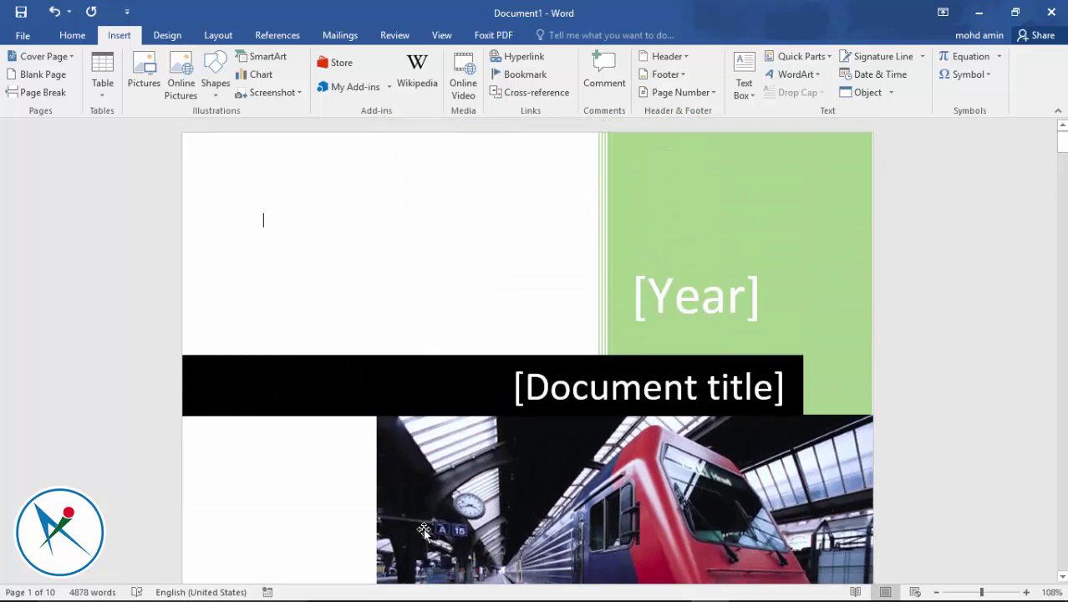
Set the cover year to 2016 via today's date and title it 'Microsoft Word 2016'
{"action": "left_click", "coordinate": [681, 291]}
{"action": "left_click", "coordinate": [784, 291]}
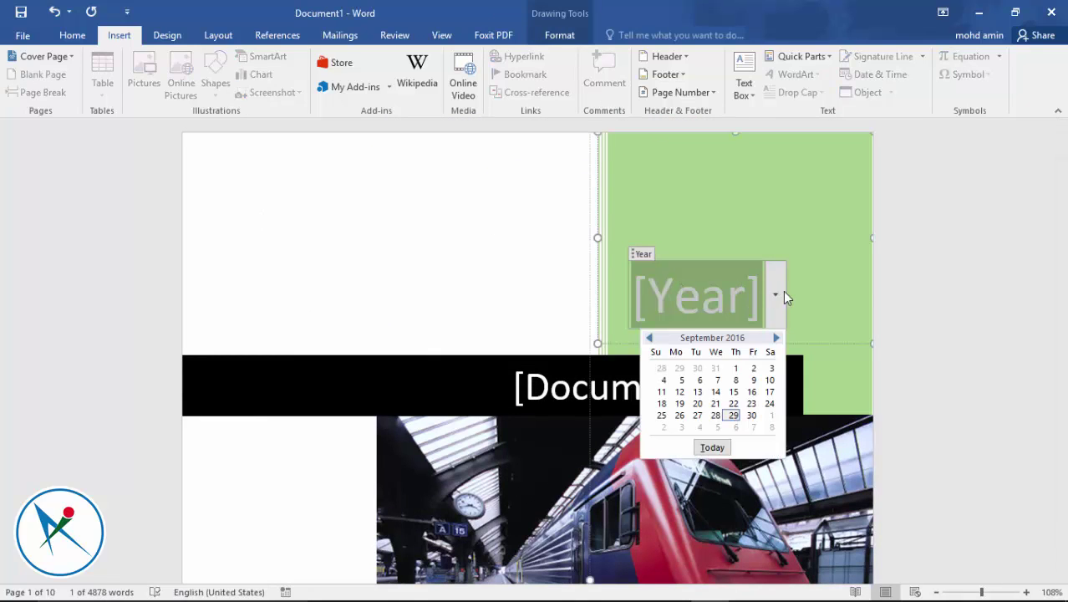
{"action": "left_click", "coordinate": [710, 447]}
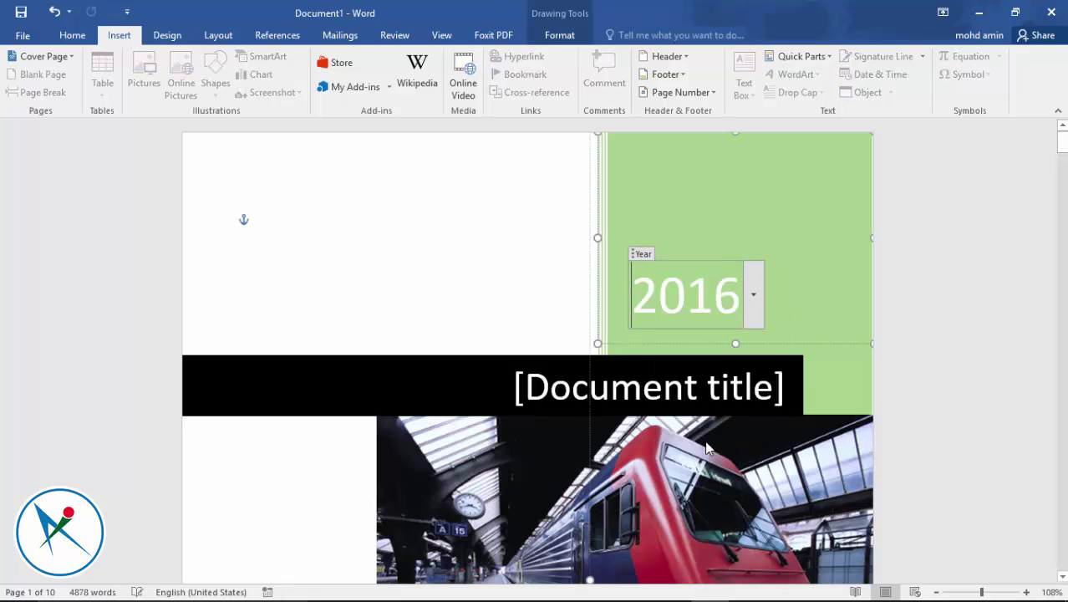
{"action": "left_click", "coordinate": [658, 386]}
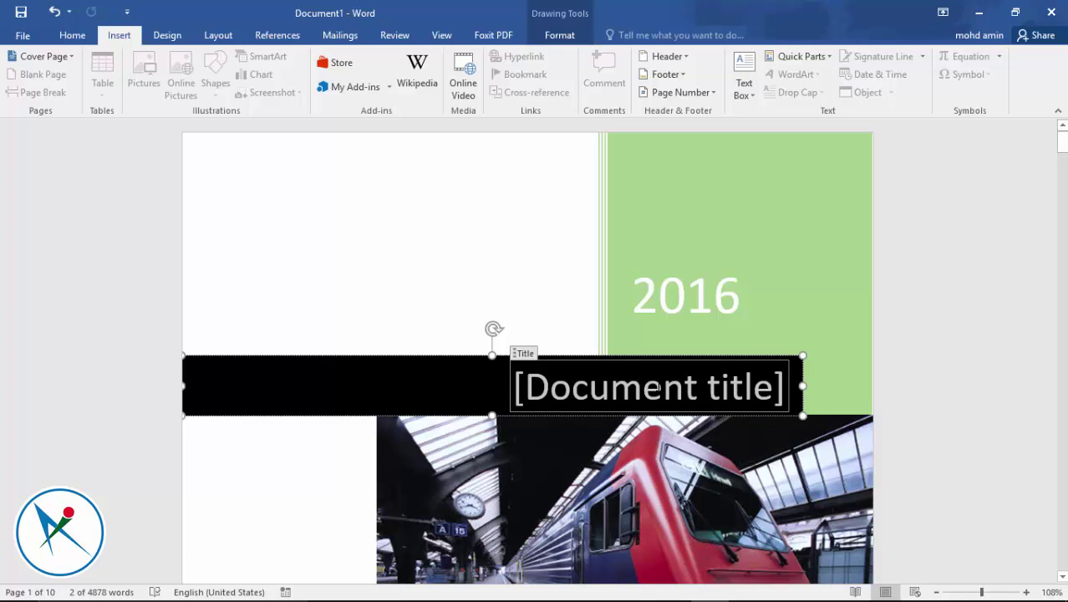
{"action": "type", "text": "Mic"}
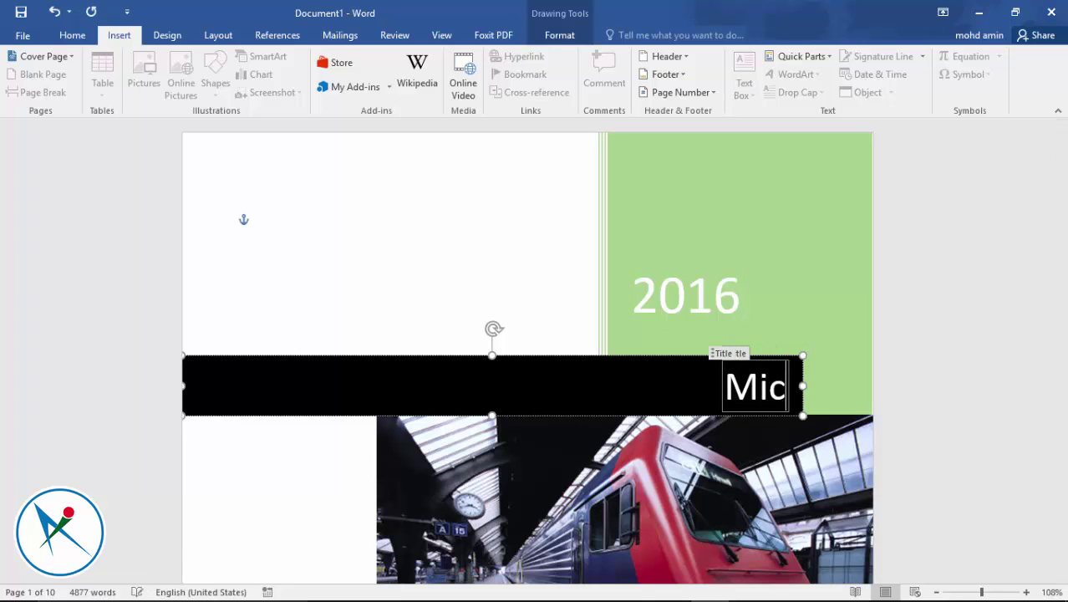
{"action": "type", "text": "rosoft"}
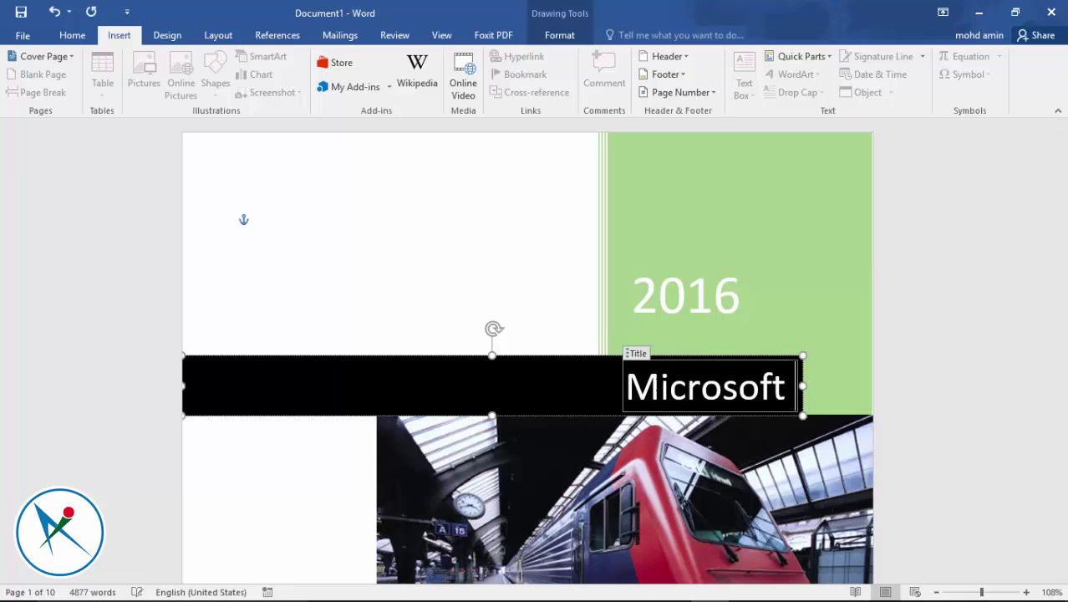
{"action": "type", "text": " Word 2"}
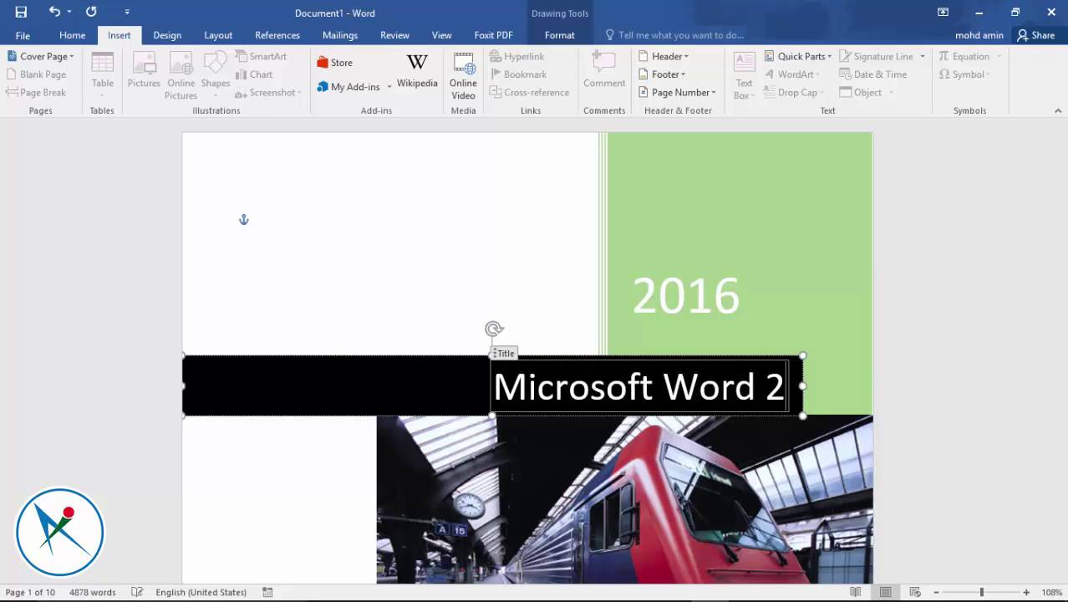
{"action": "type", "text": "016"}
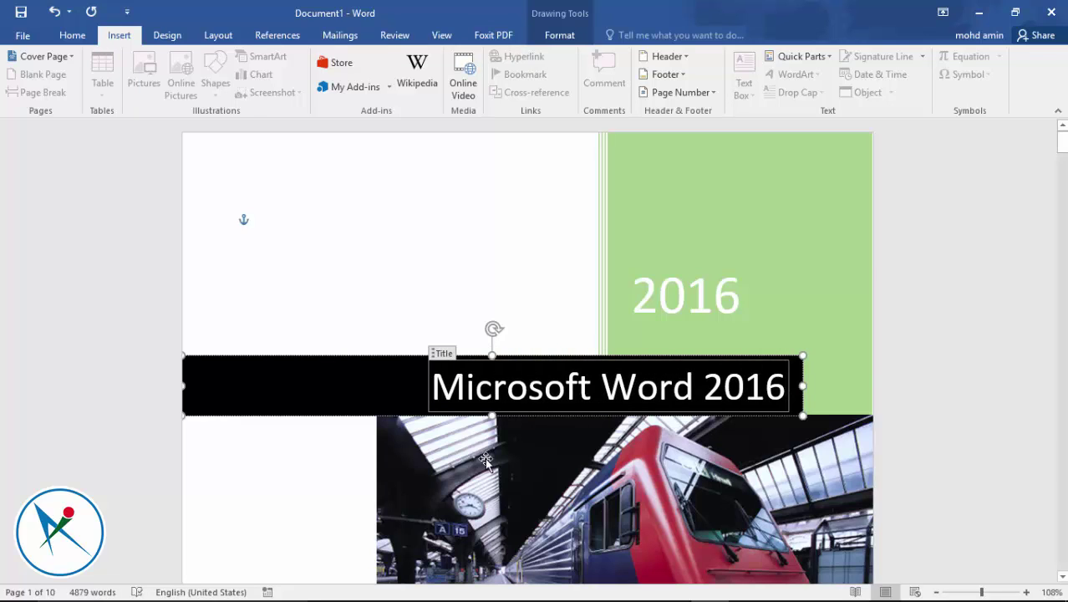
{"action": "left_click", "coordinate": [327, 506]}
{"action": "scroll", "coordinate": [327, 506], "scroll_direction": "down", "scroll_amount": 3}
{"action": "scroll", "coordinate": [326, 506], "scroll_direction": "down", "scroll_amount": 3}
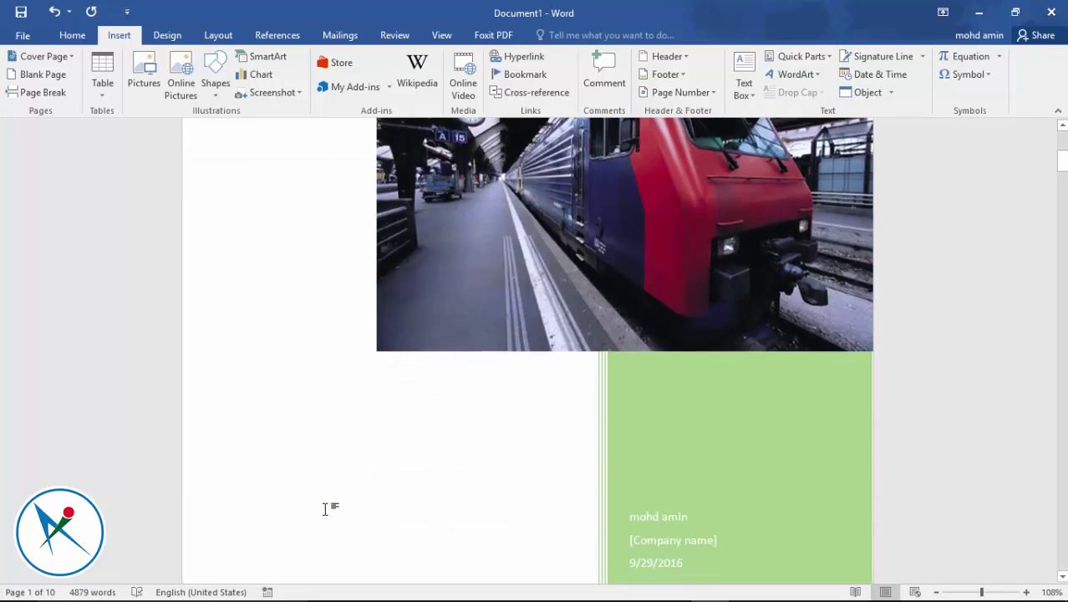
{"action": "scroll", "coordinate": [327, 507], "scroll_direction": "down", "scroll_amount": 2}
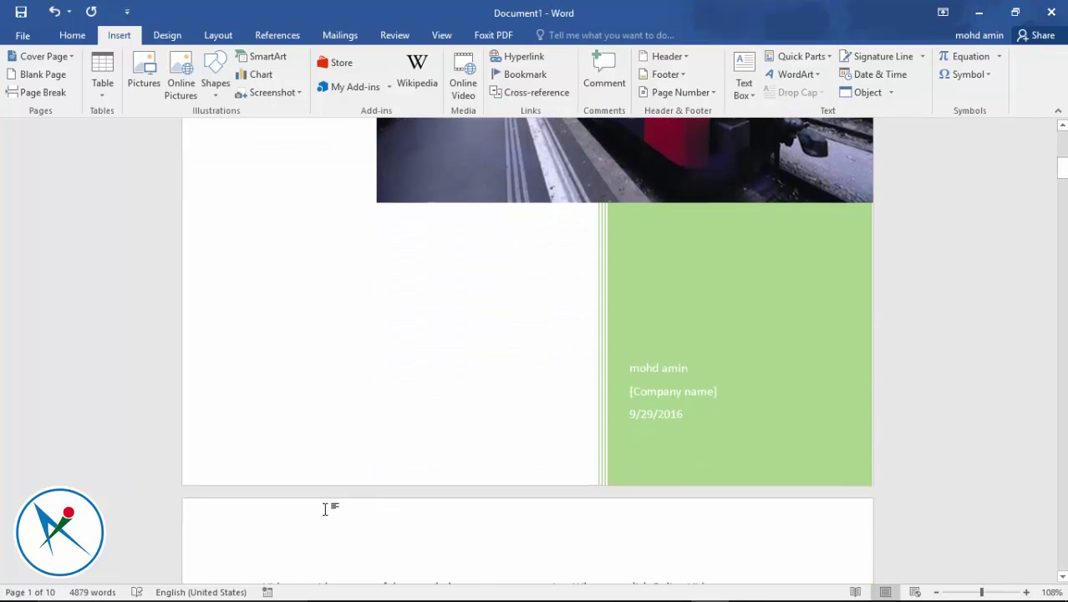
{"action": "left_click", "coordinate": [683, 361]}
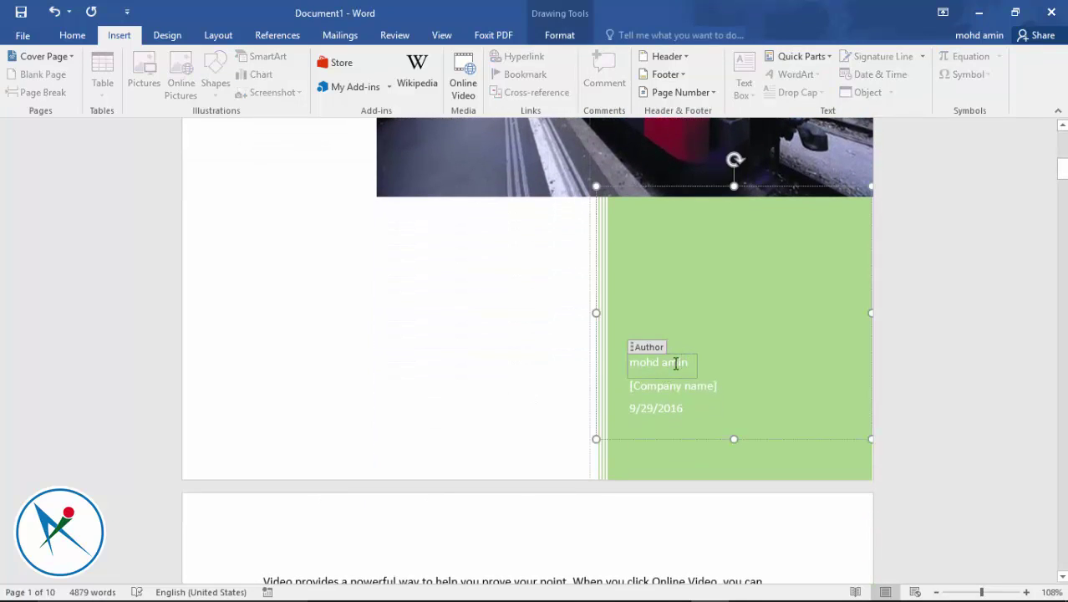
{"action": "left_click", "coordinate": [669, 389]}
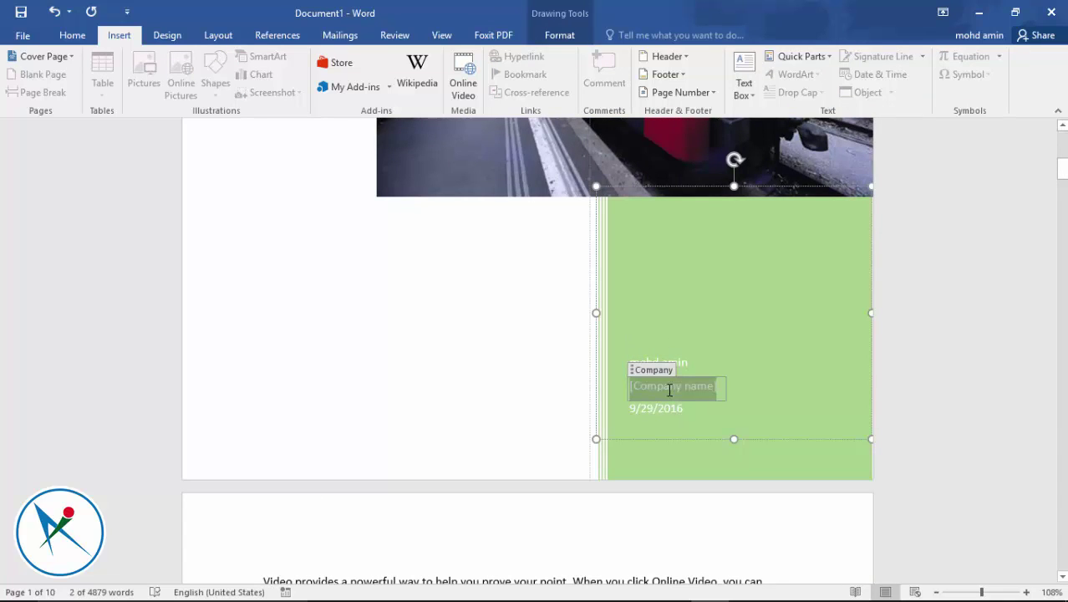
{"action": "left_click", "coordinate": [663, 407]}
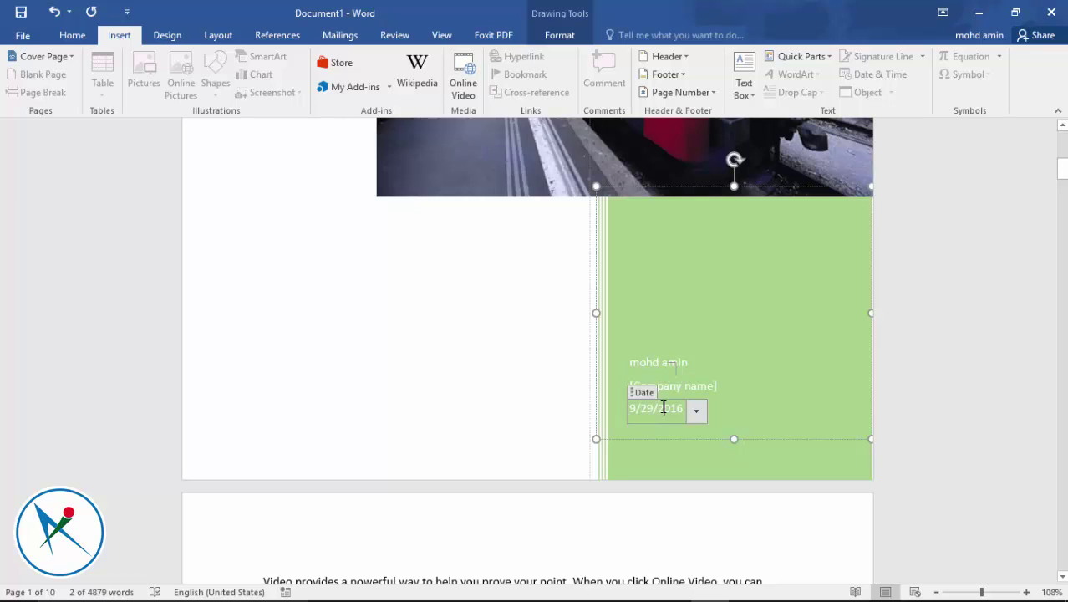
{"action": "scroll", "coordinate": [481, 361], "scroll_direction": "up", "scroll_amount": 8}
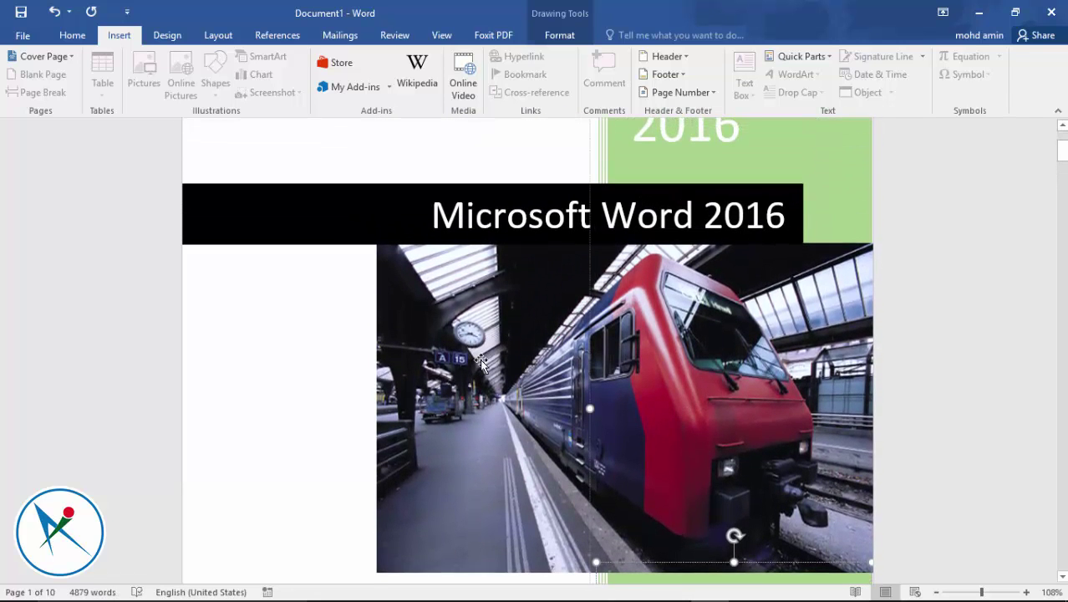
Replace the cover's train photo with the portrait of a woman from the Desktop
{"action": "left_click", "coordinate": [482, 360]}
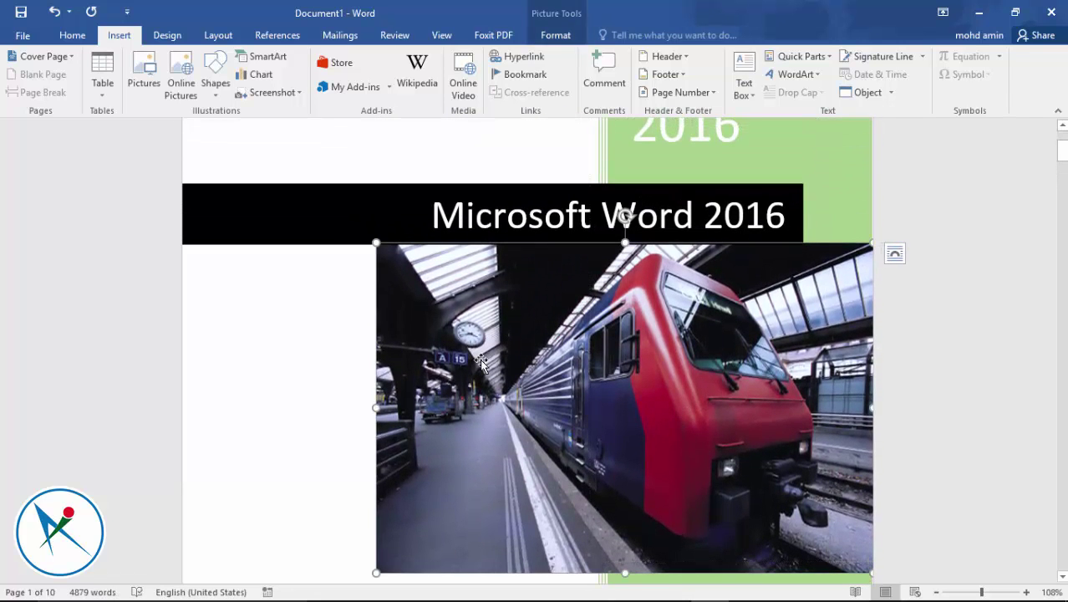
{"action": "scroll", "coordinate": [580, 349], "scroll_direction": "down", "scroll_amount": 1}
{"action": "scroll", "coordinate": [582, 350], "scroll_direction": "down", "scroll_amount": 1}
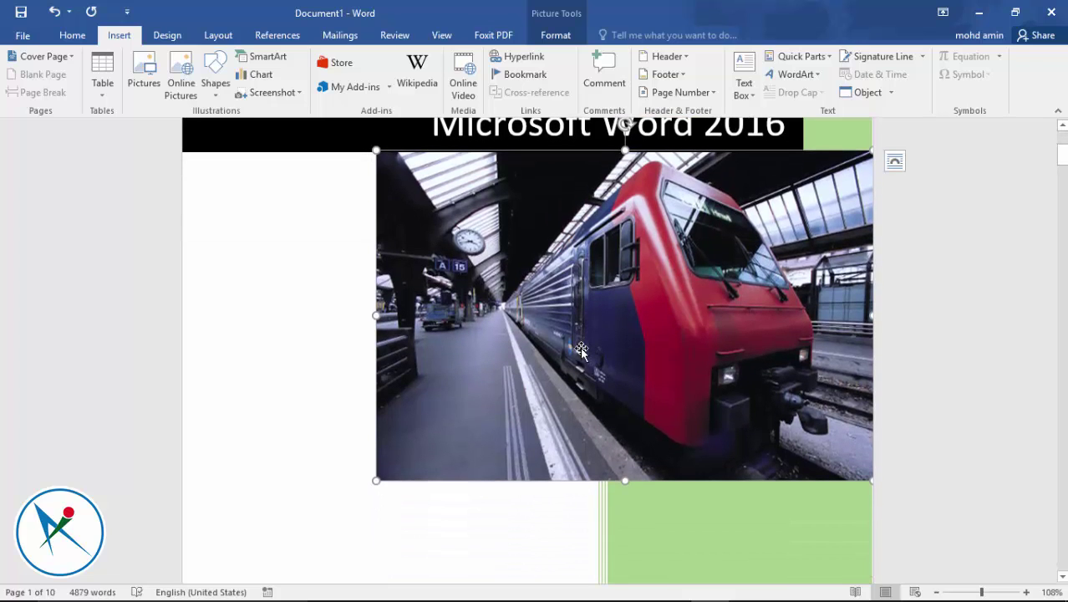
{"action": "left_click", "coordinate": [237, 338]}
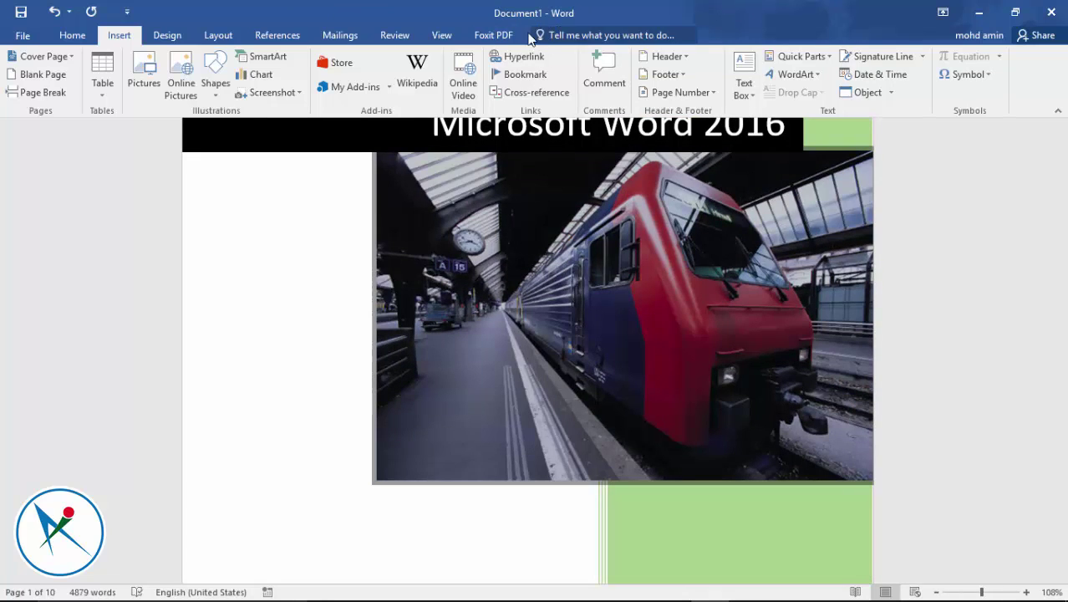
{"action": "left_click", "coordinate": [496, 301]}
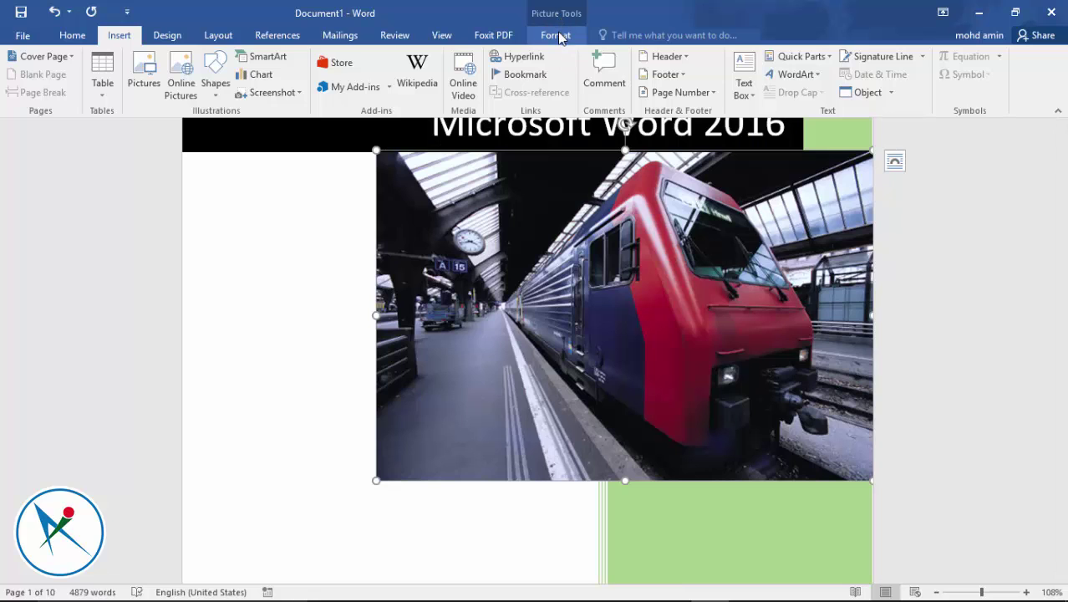
{"action": "left_click", "coordinate": [561, 39]}
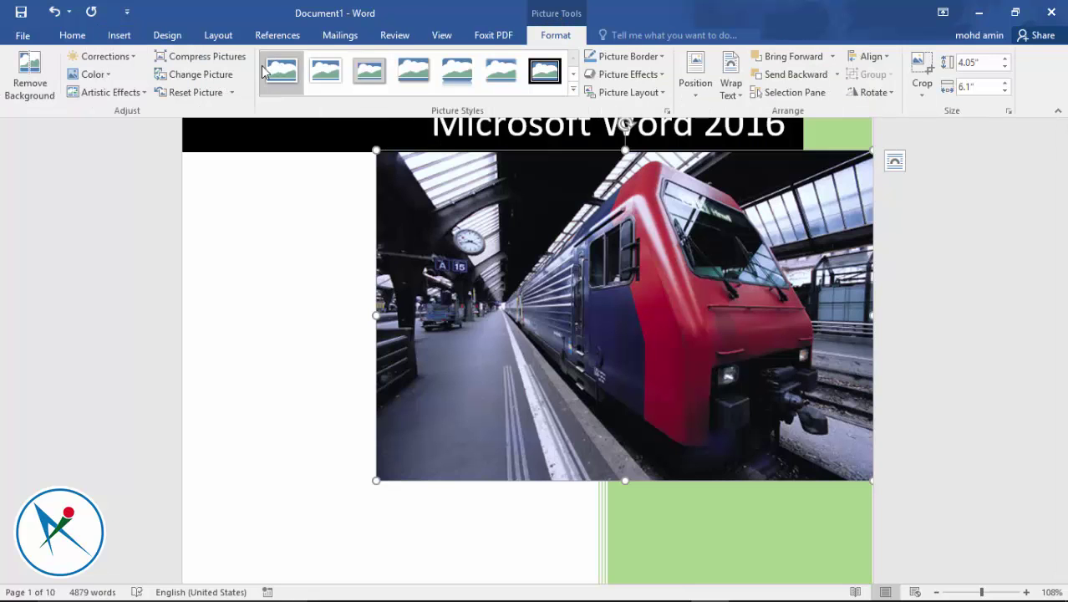
{"action": "left_click", "coordinate": [223, 75]}
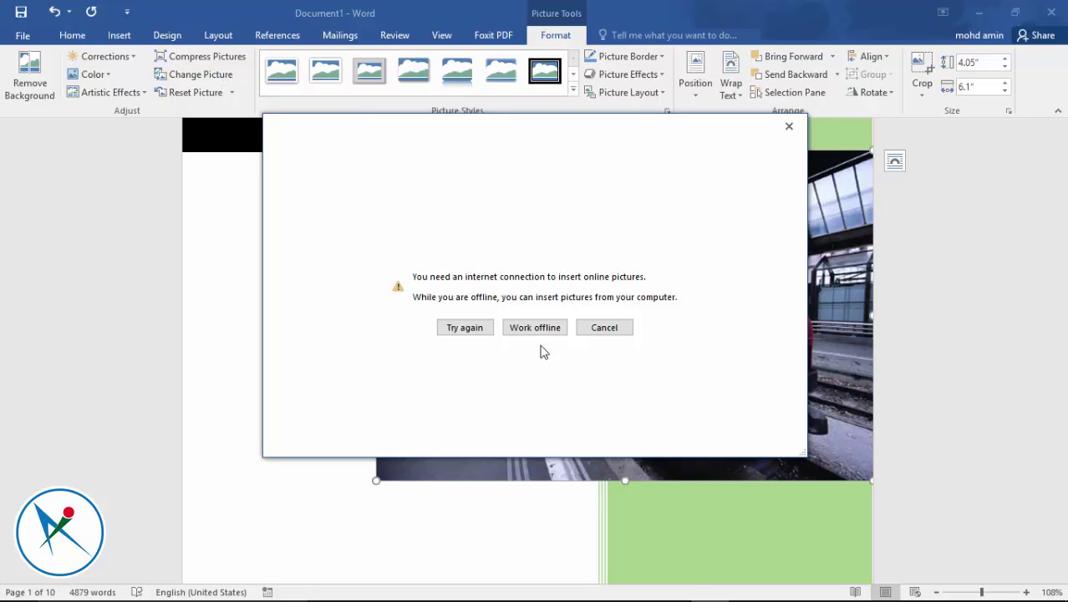
{"action": "left_click", "coordinate": [546, 329]}
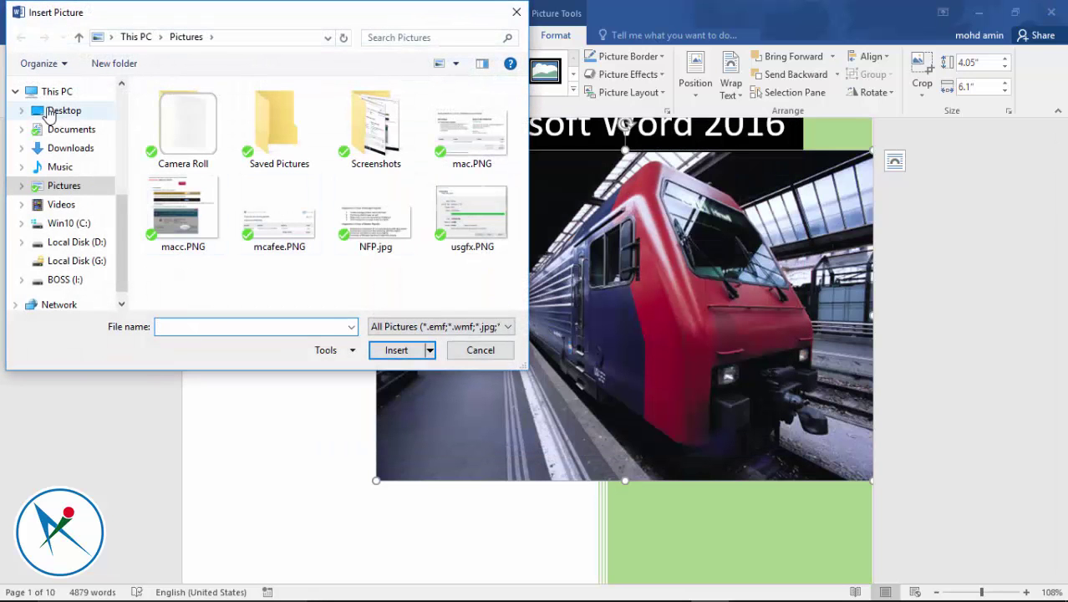
{"action": "left_click", "coordinate": [38, 110]}
{"action": "scroll", "coordinate": [458, 242], "scroll_direction": "down", "scroll_amount": 2}
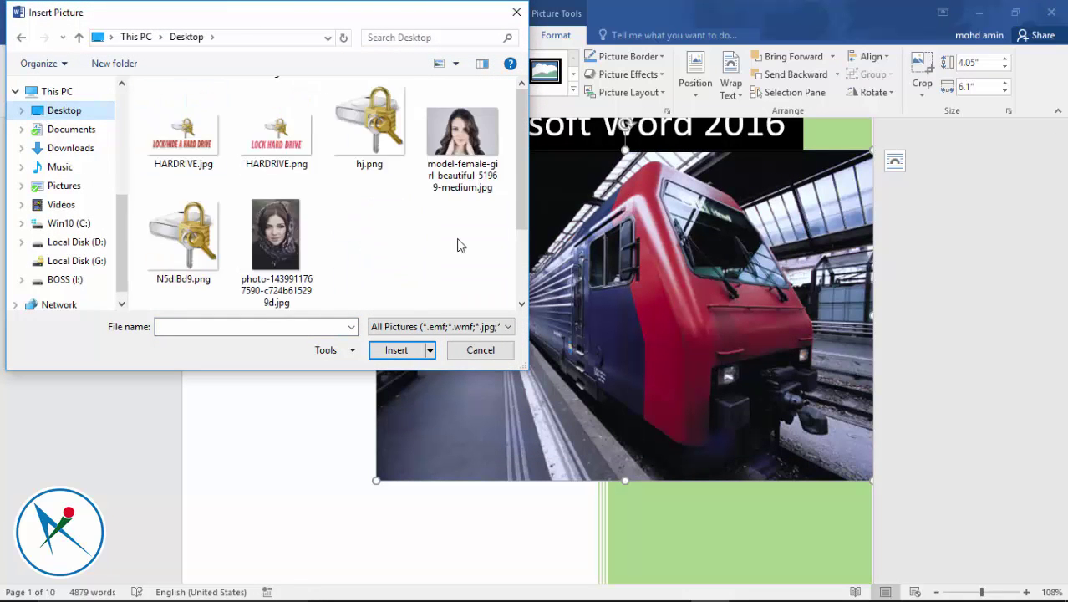
{"action": "scroll", "coordinate": [458, 243], "scroll_direction": "up", "scroll_amount": 2}
{"action": "left_click", "coordinate": [458, 243]}
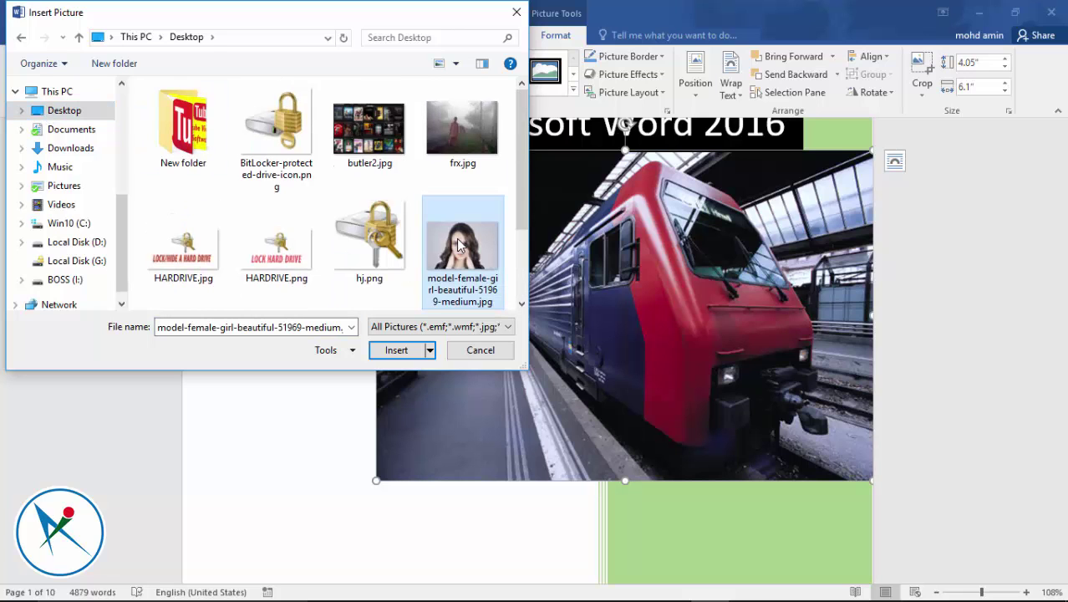
{"action": "left_click", "coordinate": [389, 352]}
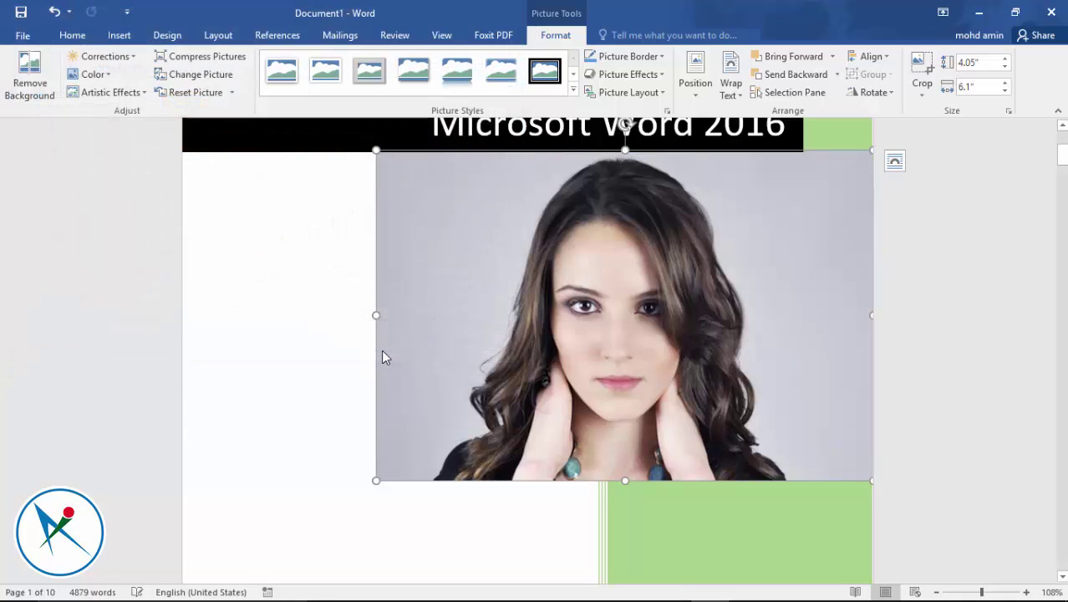
Apply a rounded-corner picture style to the new cover photo
{"action": "scroll", "coordinate": [330, 407], "scroll_direction": "down", "scroll_amount": 5}
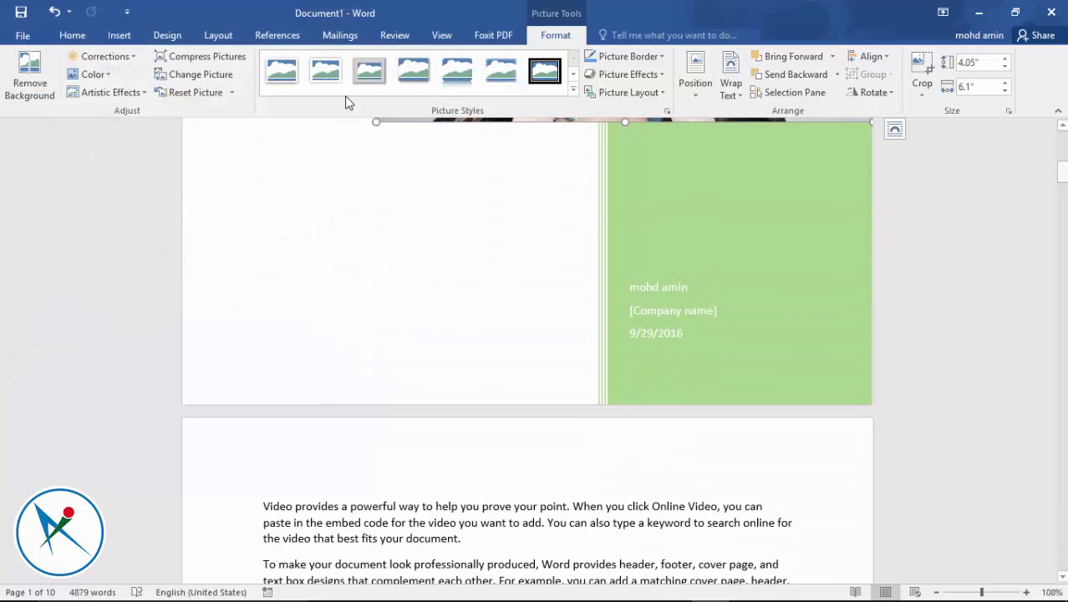
{"action": "left_click", "coordinate": [571, 90]}
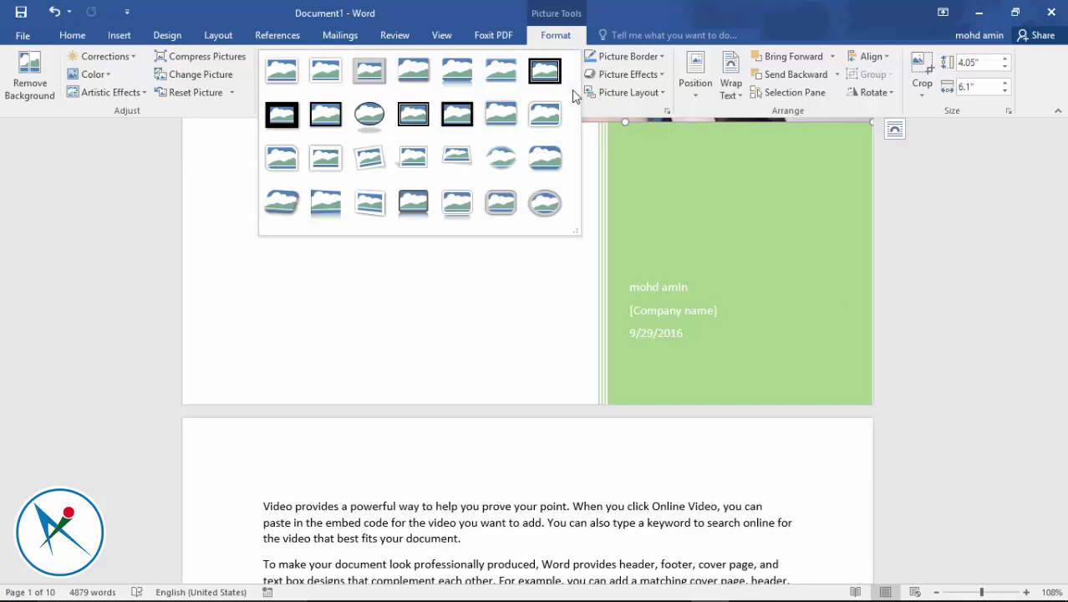
{"action": "left_click", "coordinate": [550, 161]}
{"action": "left_click", "coordinate": [499, 273]}
{"action": "scroll", "coordinate": [499, 273], "scroll_direction": "up", "scroll_amount": 10}
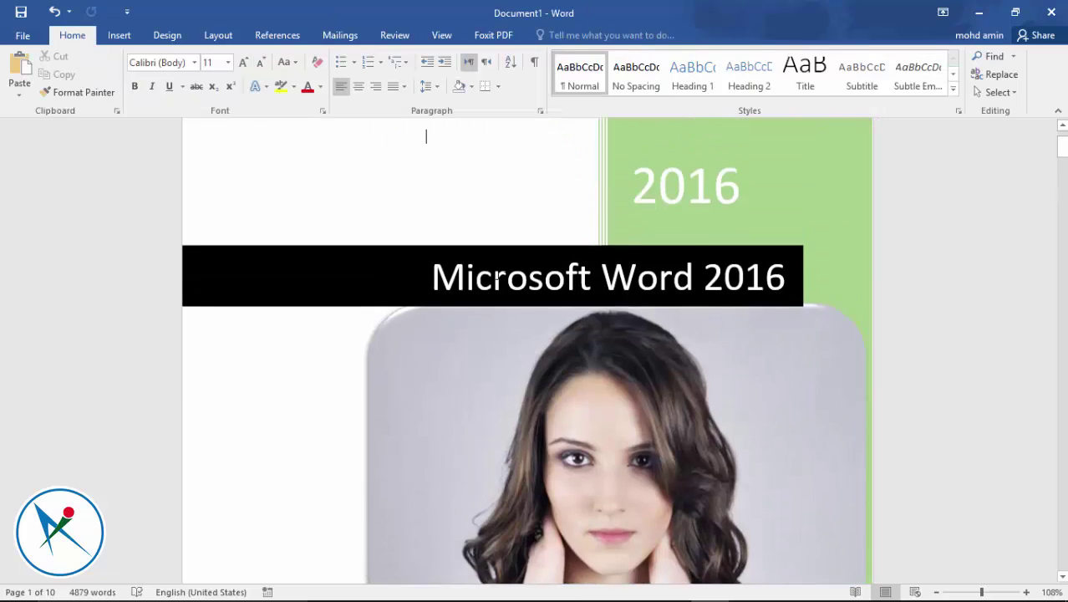
{"action": "scroll", "coordinate": [499, 273], "scroll_direction": "up", "scroll_amount": 2}
{"action": "scroll", "coordinate": [499, 273], "scroll_direction": "down", "scroll_amount": 2}
{"action": "scroll", "coordinate": [499, 273], "scroll_direction": "down", "scroll_amount": 3}
{"action": "scroll", "coordinate": [499, 273], "scroll_direction": "down", "scroll_amount": 3}
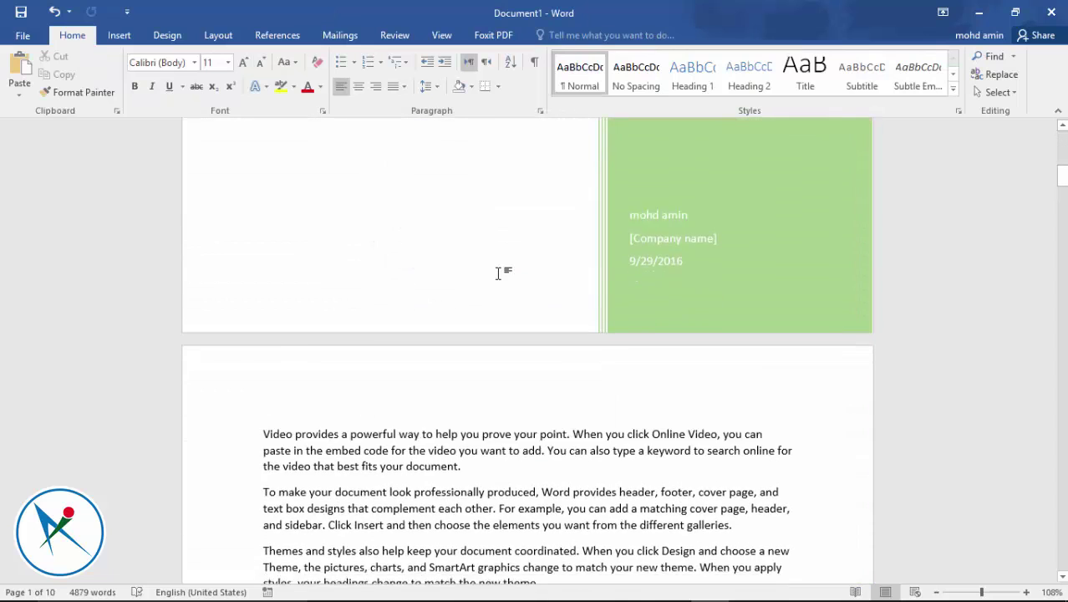
{"action": "scroll", "coordinate": [462, 302], "scroll_direction": "down", "scroll_amount": 2}
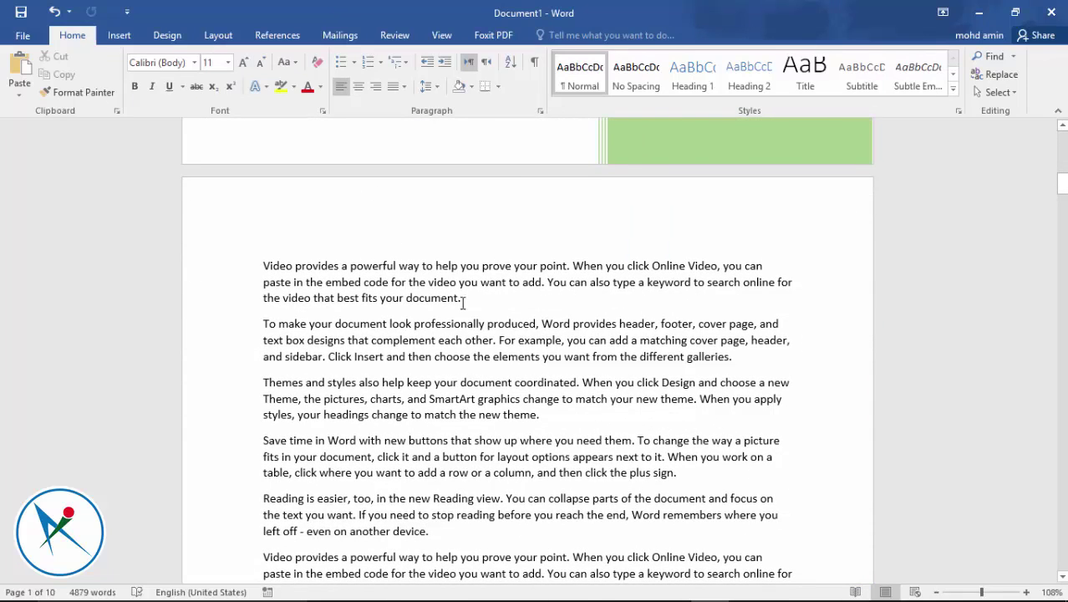
Insert a manual page break in the page 2 body text, making the document 11 pages
{"action": "left_click", "coordinate": [118, 35]}
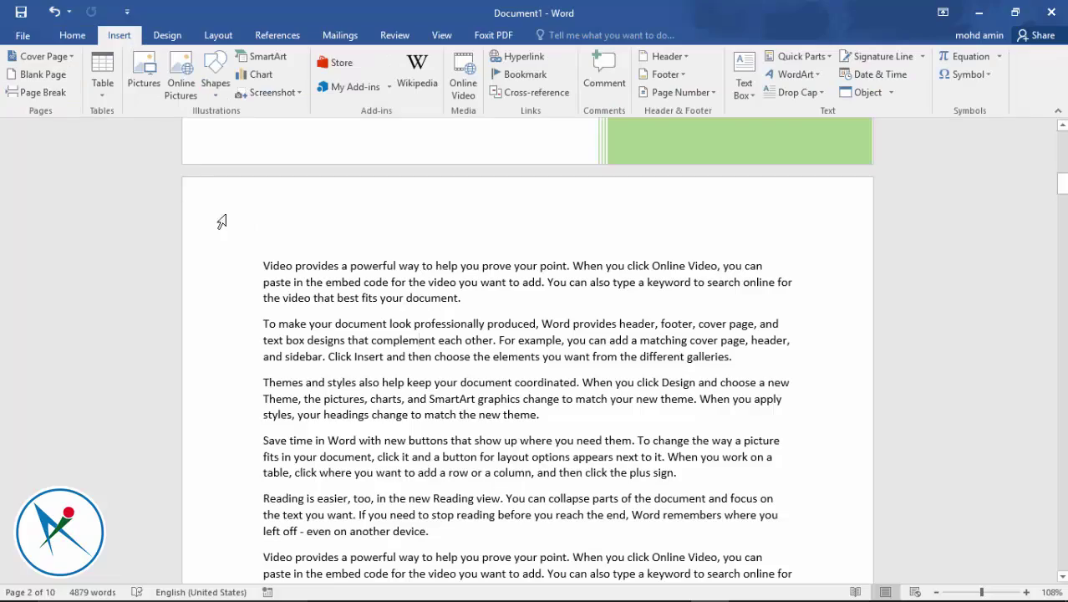
{"action": "scroll", "coordinate": [508, 466], "scroll_direction": "down", "scroll_amount": 5}
{"action": "scroll", "coordinate": [508, 466], "scroll_direction": "down", "scroll_amount": 4}
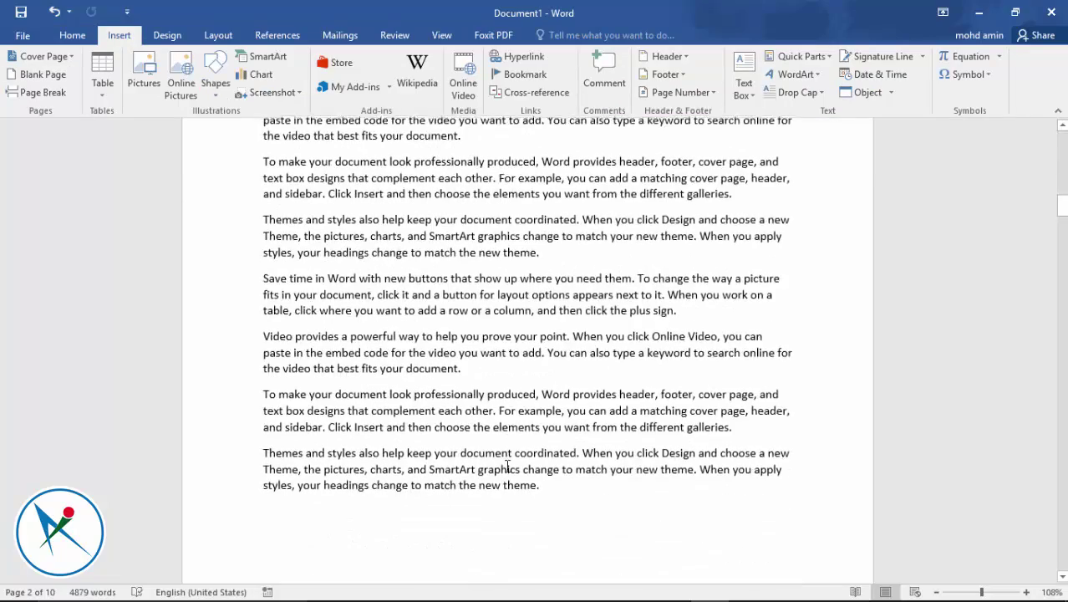
{"action": "scroll", "coordinate": [508, 465], "scroll_direction": "down", "scroll_amount": 4}
{"action": "scroll", "coordinate": [508, 466], "scroll_direction": "down", "scroll_amount": 4}
{"action": "scroll", "coordinate": [508, 465], "scroll_direction": "down", "scroll_amount": 4}
{"action": "scroll", "coordinate": [507, 465], "scroll_direction": "down", "scroll_amount": 4}
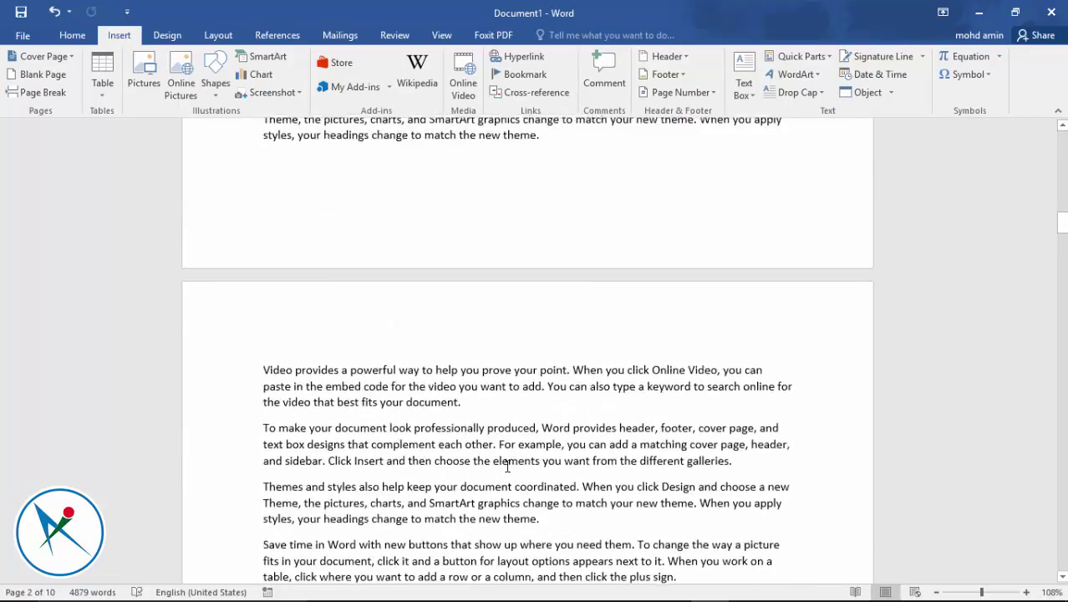
{"action": "scroll", "coordinate": [507, 466], "scroll_direction": "down", "scroll_amount": 4}
{"action": "scroll", "coordinate": [508, 466], "scroll_direction": "down", "scroll_amount": 4}
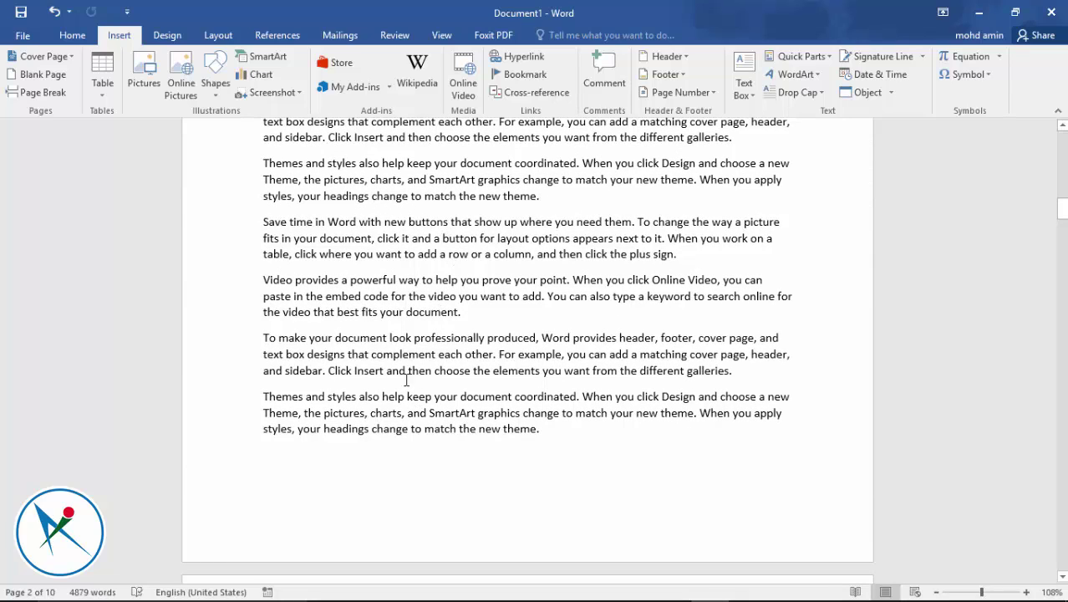
{"action": "left_click", "coordinate": [39, 92]}
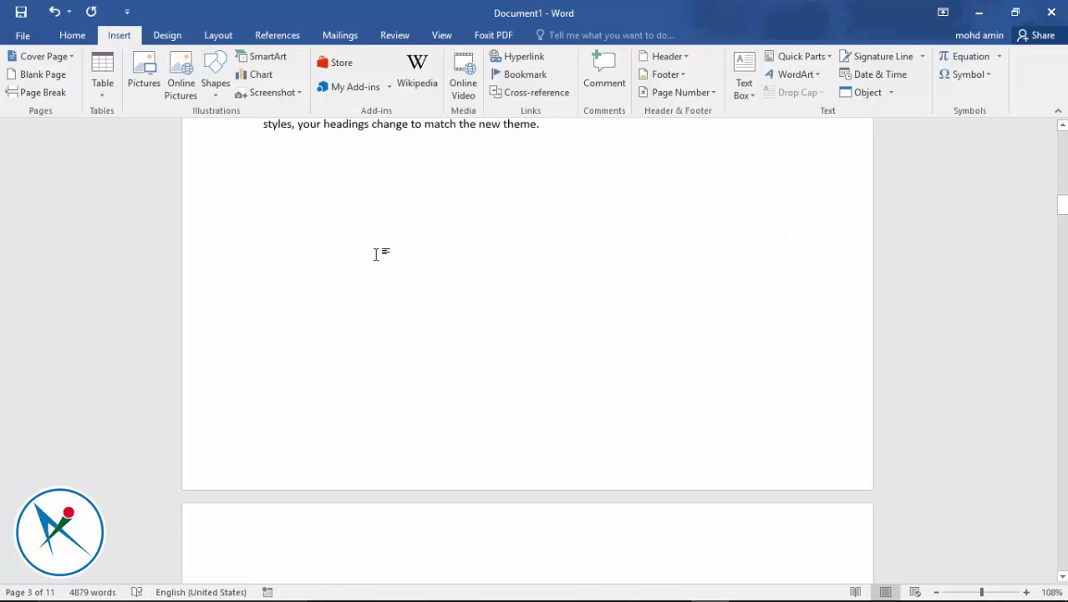
{"action": "scroll", "coordinate": [376, 254], "scroll_direction": "down", "scroll_amount": 4}
{"action": "scroll", "coordinate": [376, 254], "scroll_direction": "down", "scroll_amount": 4}
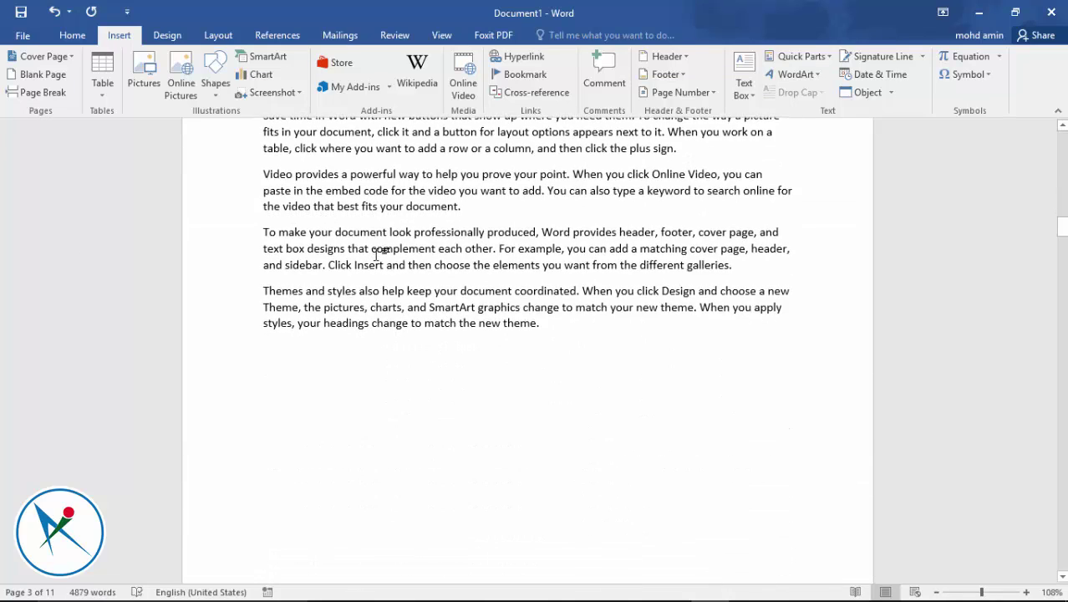
{"action": "scroll", "coordinate": [377, 255], "scroll_direction": "down", "scroll_amount": 5}
{"action": "scroll", "coordinate": [376, 254], "scroll_direction": "down", "scroll_amount": 4}
{"action": "scroll", "coordinate": [376, 254], "scroll_direction": "down", "scroll_amount": 3}
{"action": "scroll", "coordinate": [376, 254], "scroll_direction": "down", "scroll_amount": 2}
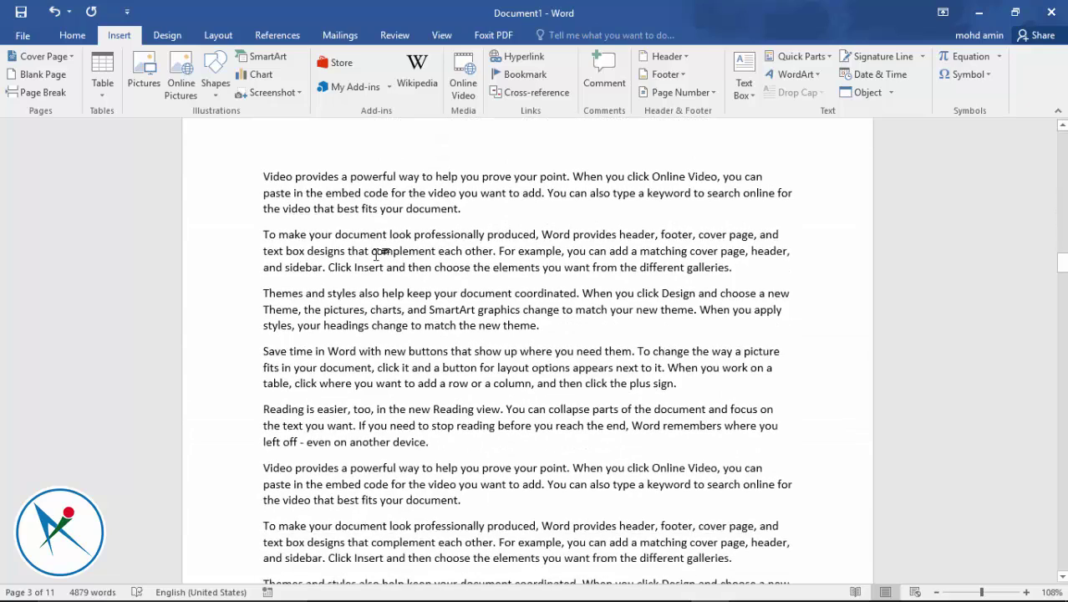
{"action": "scroll", "coordinate": [376, 255], "scroll_direction": "down", "scroll_amount": 3}
{"action": "scroll", "coordinate": [372, 254], "scroll_direction": "down", "scroll_amount": 1}
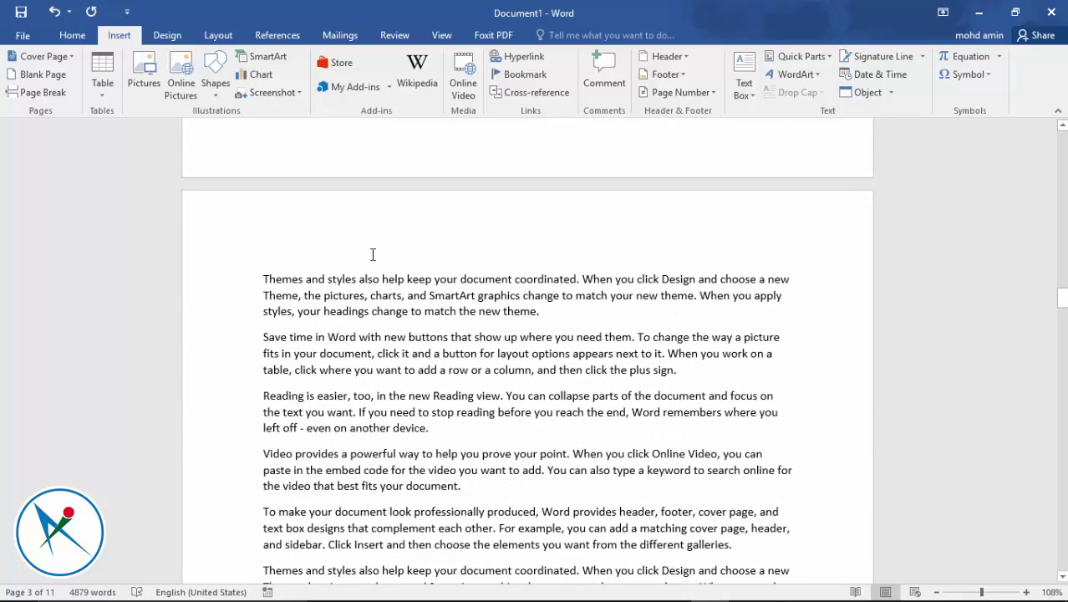
Insert a blank page before the 'Themes and styles' paragraph, making 12 pages
{"action": "left_click", "coordinate": [264, 279]}
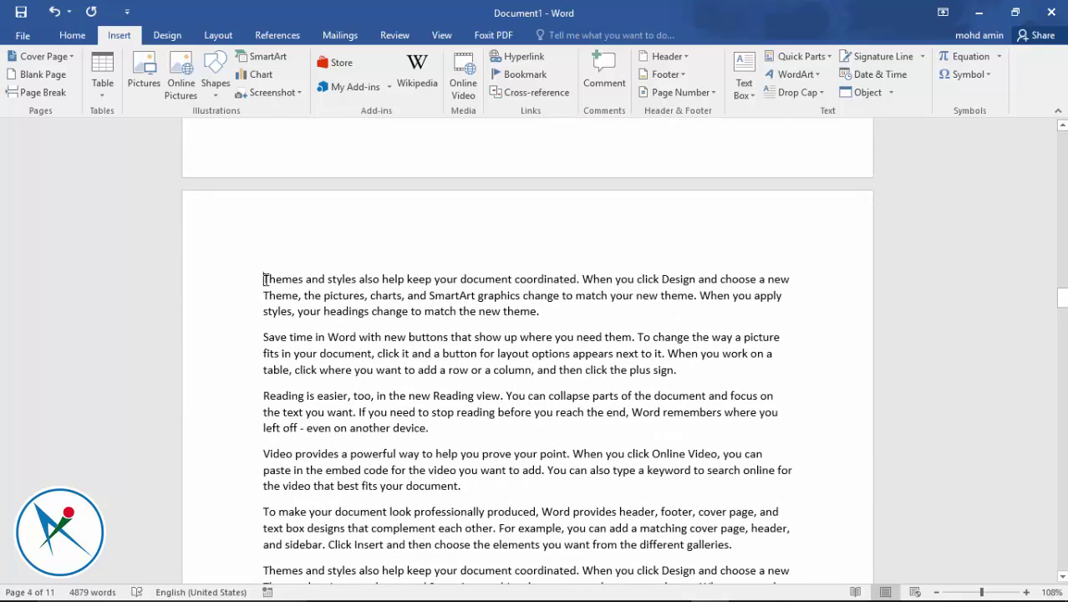
{"action": "left_click", "coordinate": [47, 77]}
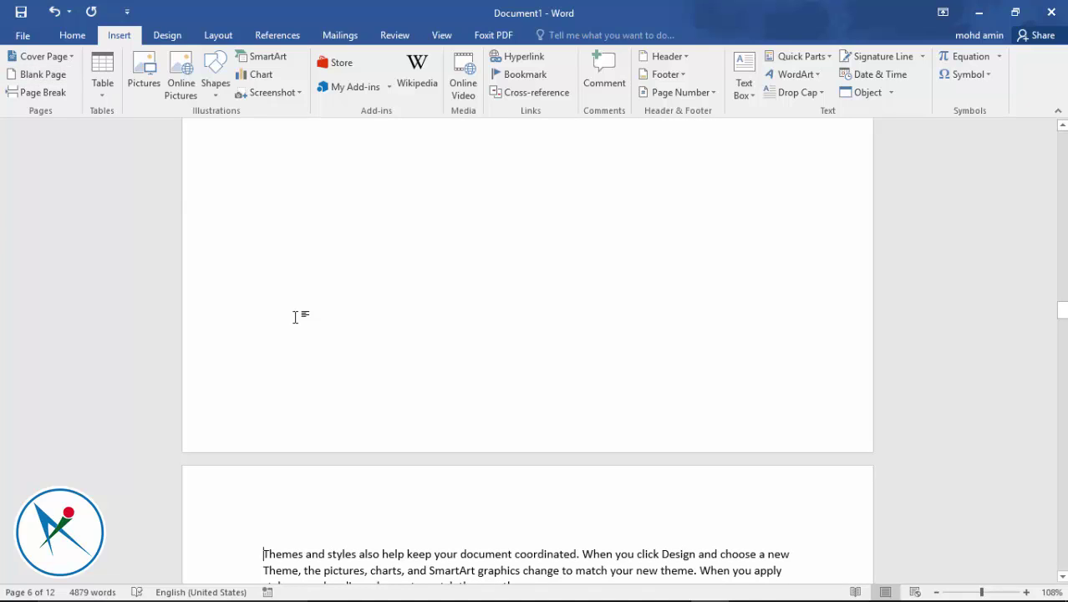
{"action": "scroll", "coordinate": [499, 285], "scroll_direction": "up", "scroll_amount": 3}
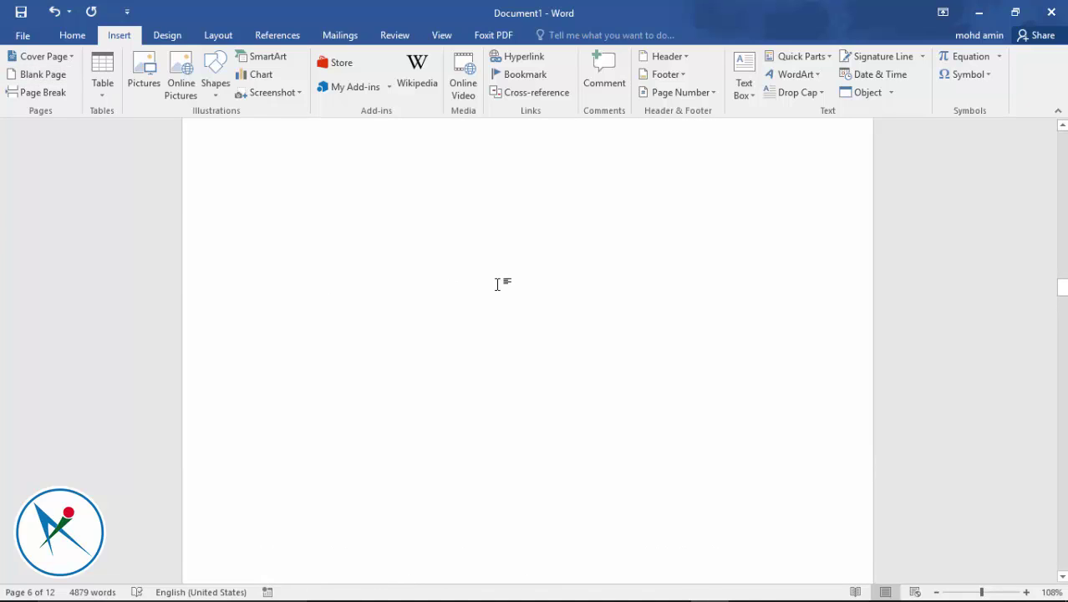
{"action": "scroll", "coordinate": [499, 284], "scroll_direction": "up", "scroll_amount": 5}
{"action": "scroll", "coordinate": [498, 284], "scroll_direction": "up", "scroll_amount": 5}
{"action": "scroll", "coordinate": [498, 284], "scroll_direction": "up", "scroll_amount": 5}
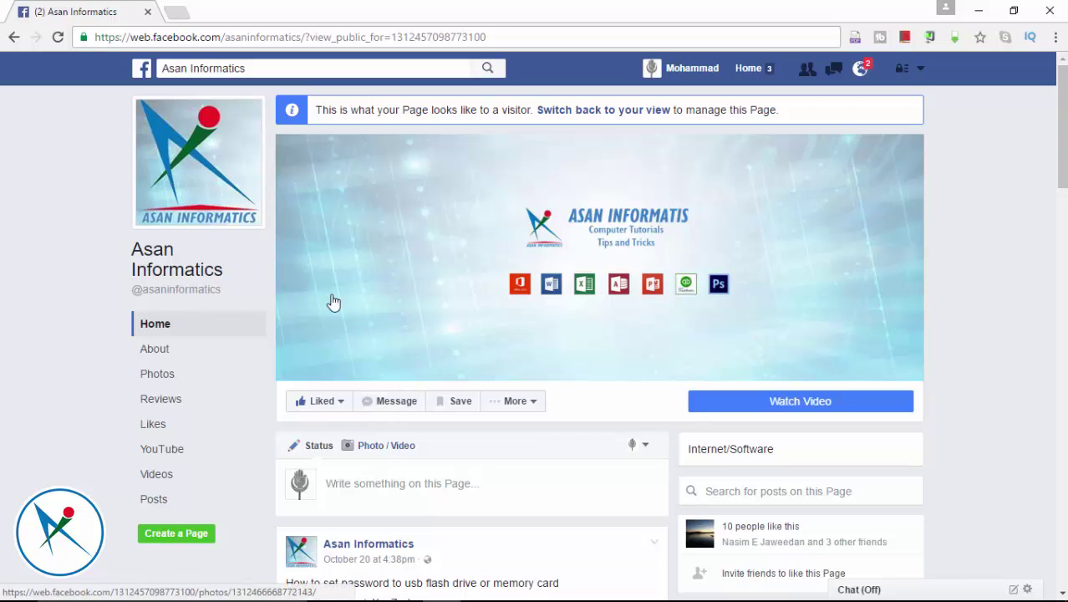
{"action": "mouse_move", "coordinate": [333, 409]}
{"action": "scroll", "coordinate": [546, 470], "scroll_direction": "down", "scroll_amount": 5}
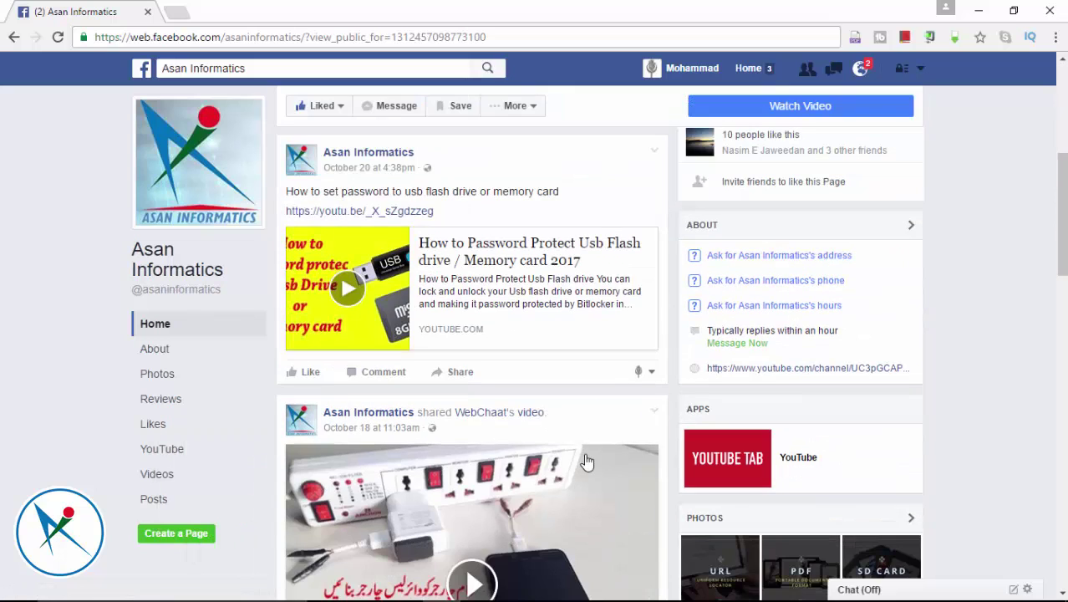
{"action": "scroll", "coordinate": [569, 364], "scroll_direction": "down", "scroll_amount": 4}
{"action": "scroll", "coordinate": [560, 385], "scroll_direction": "down", "scroll_amount": 4}
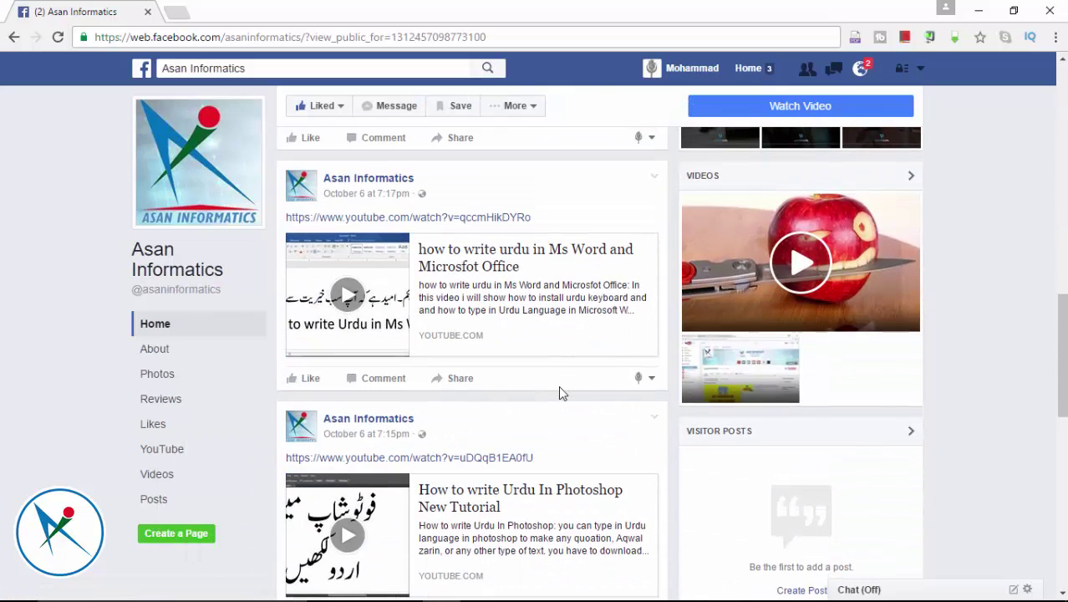
{"action": "scroll", "coordinate": [555, 413], "scroll_direction": "up", "scroll_amount": 5}
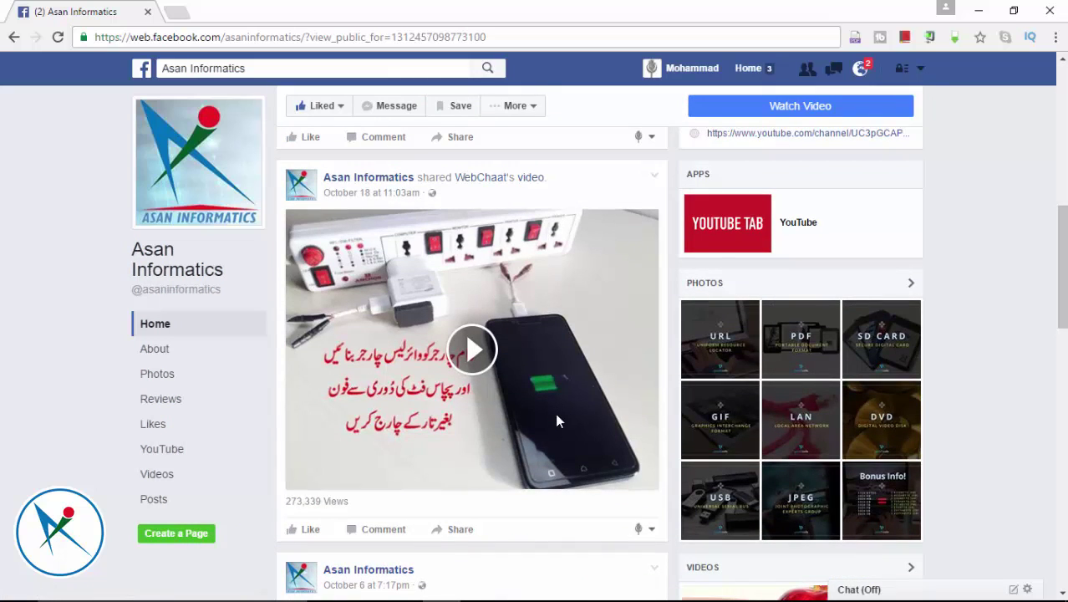
{"action": "scroll", "coordinate": [555, 413], "scroll_direction": "up", "scroll_amount": 3}
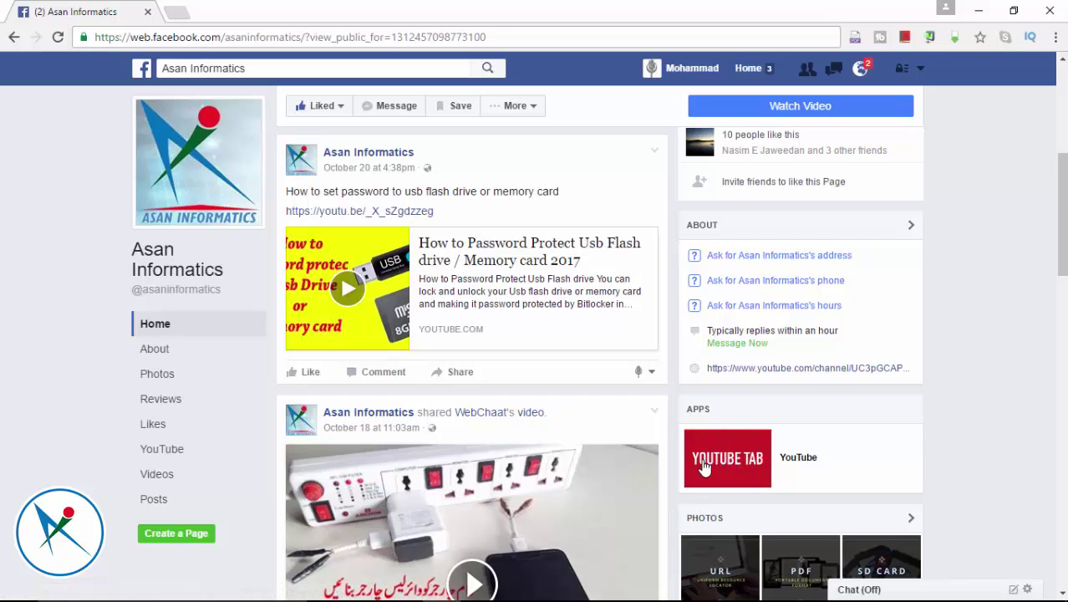
Open the Asan Informatics page's YouTube tab and browse its embedded channel videos
{"action": "left_click", "coordinate": [173, 456]}
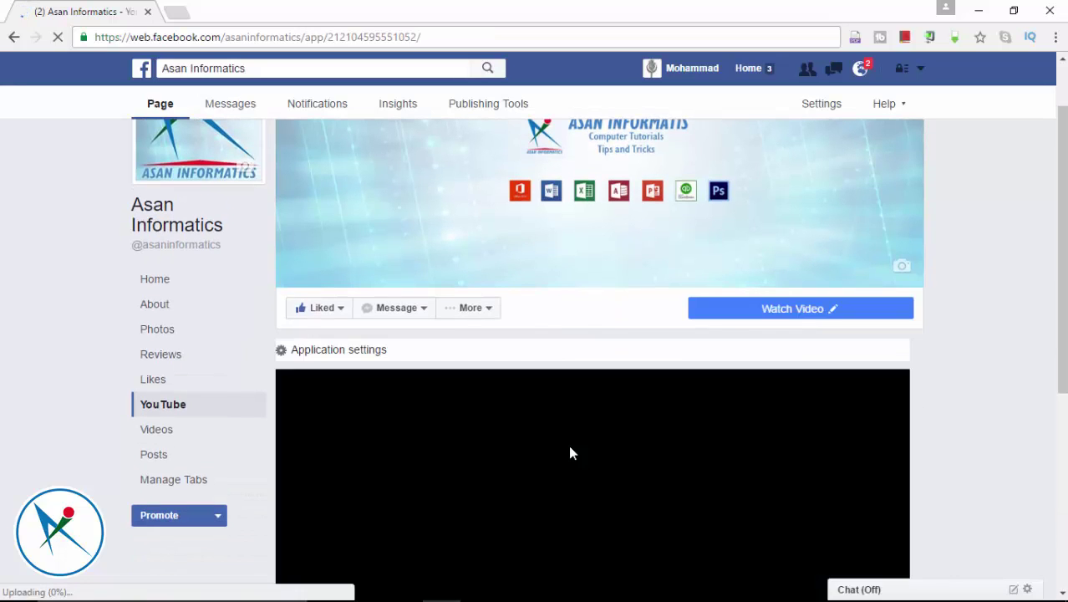
{"action": "scroll", "coordinate": [570, 447], "scroll_direction": "down", "scroll_amount": 2}
{"action": "scroll", "coordinate": [572, 453], "scroll_direction": "up", "scroll_amount": 2}
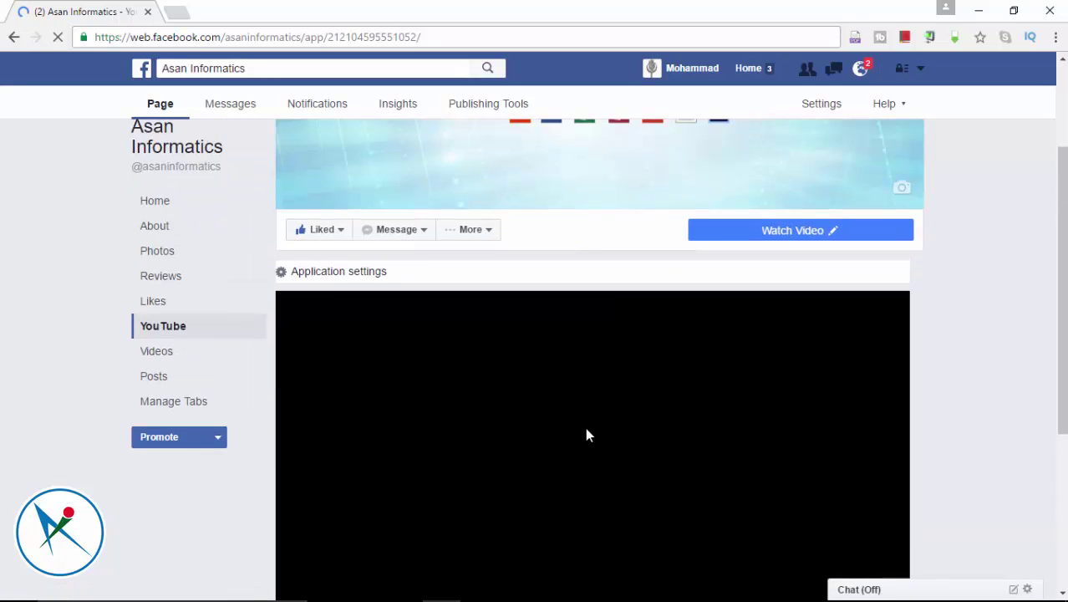
{"action": "scroll", "coordinate": [587, 435], "scroll_direction": "down", "scroll_amount": 1}
{"action": "scroll", "coordinate": [576, 439], "scroll_direction": "down", "scroll_amount": 1}
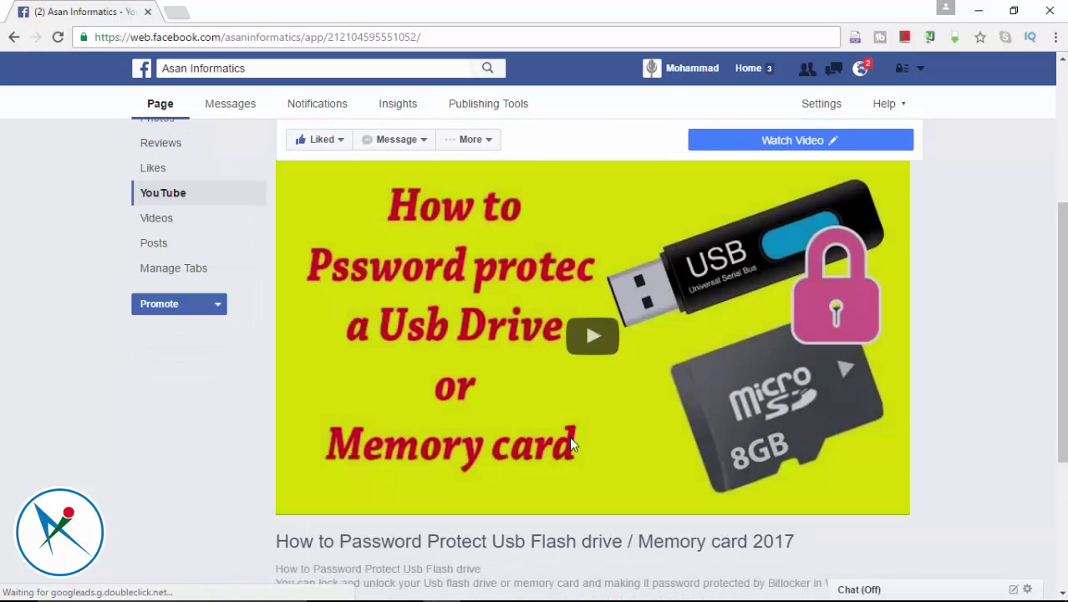
{"action": "scroll", "coordinate": [571, 444], "scroll_direction": "down", "scroll_amount": 3}
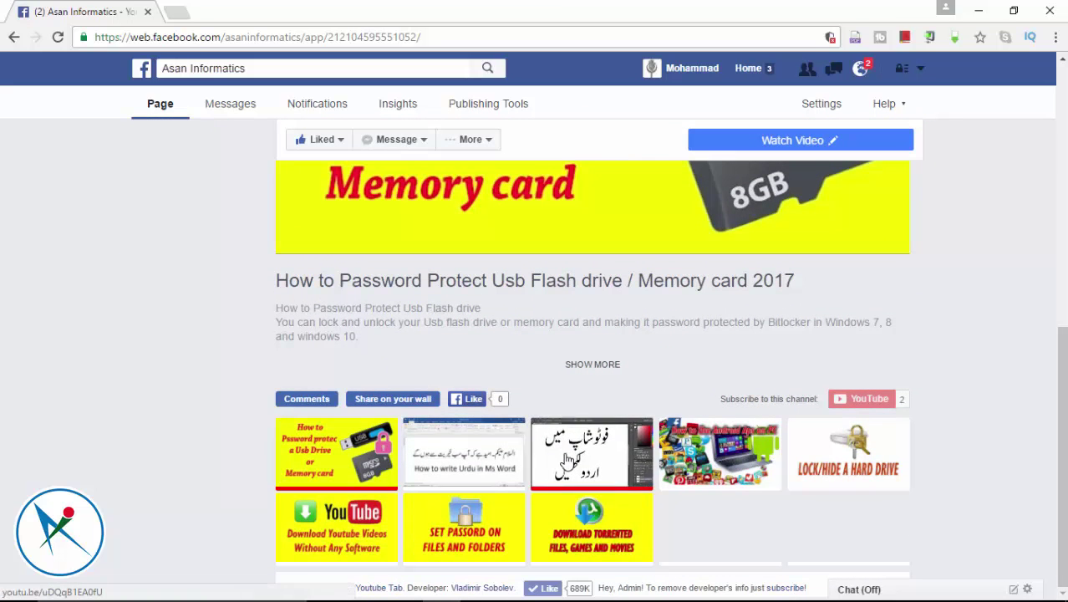
{"action": "scroll", "coordinate": [572, 447], "scroll_direction": "up", "scroll_amount": 5}
{"action": "scroll", "coordinate": [571, 456], "scroll_direction": "up", "scroll_amount": 2}
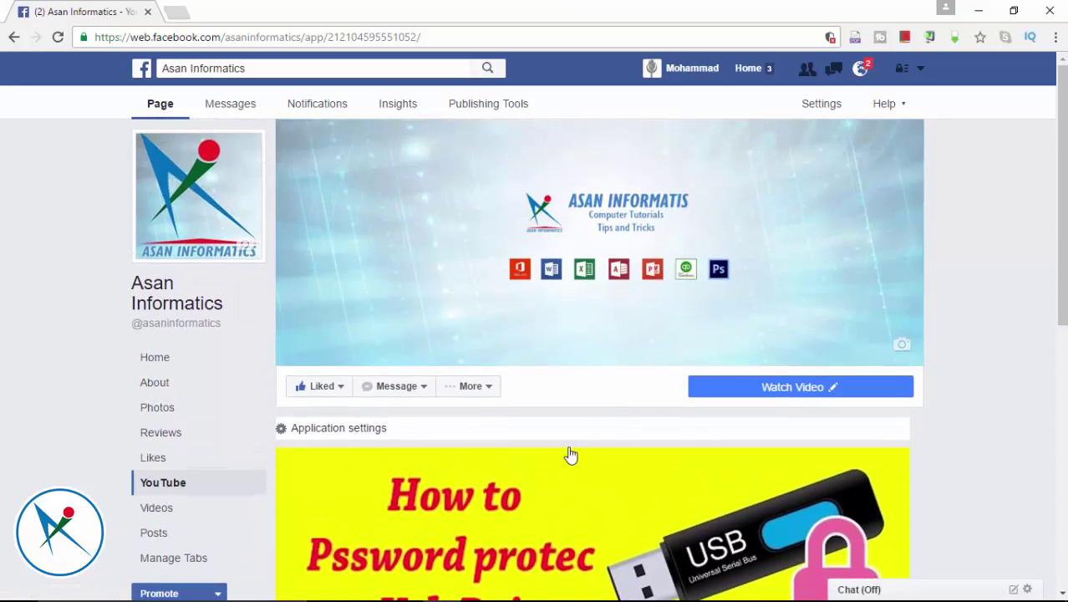
{"action": "left_click", "coordinate": [762, 391]}
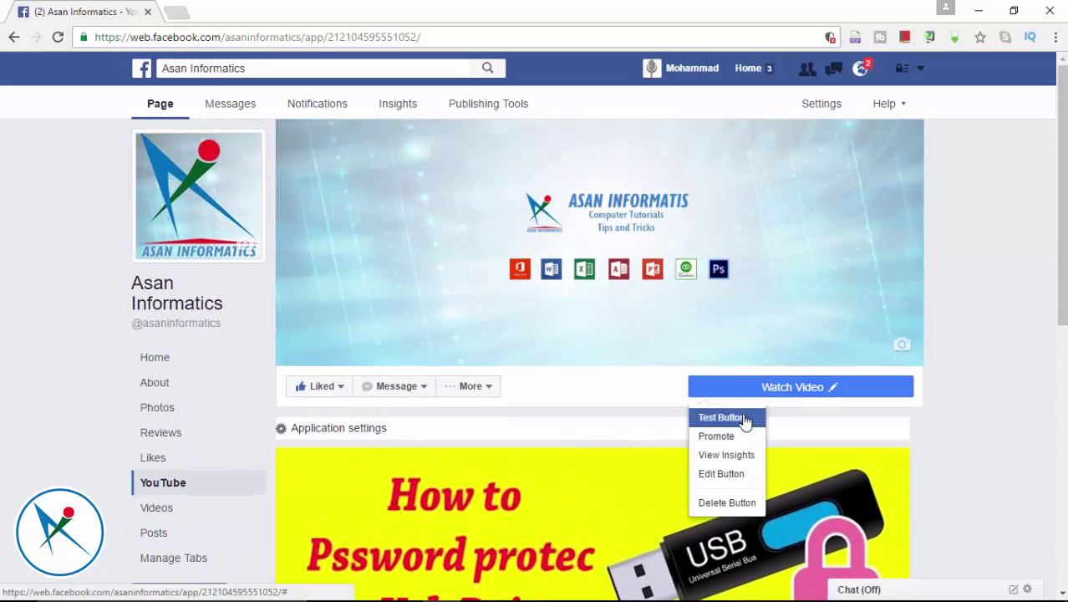
Test the Watch Video button to open the Asan Informatics YouTube channel in a new tab
{"action": "left_click", "coordinate": [747, 418]}
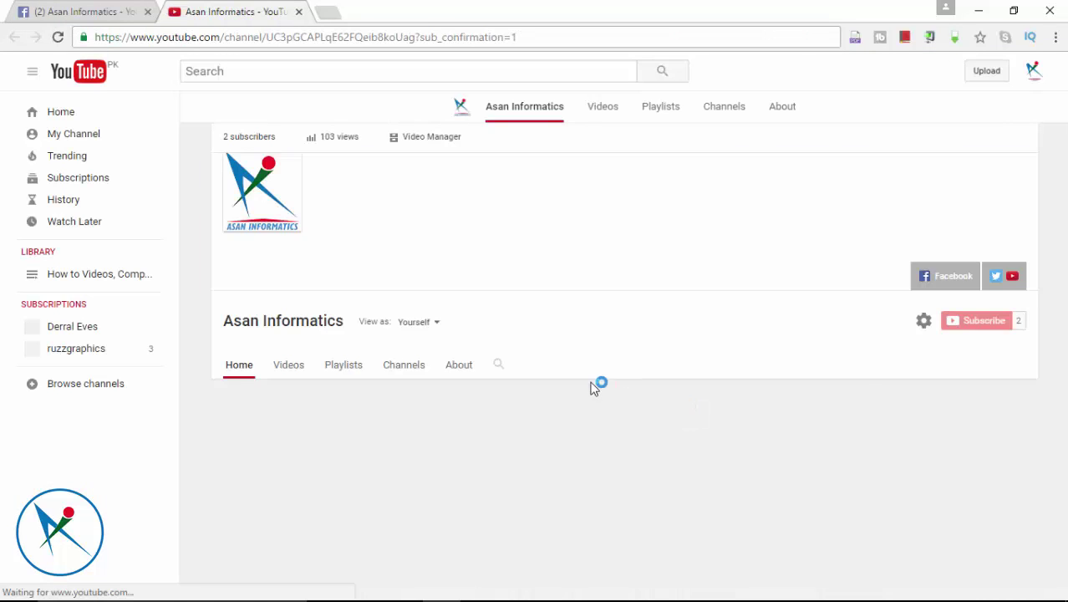